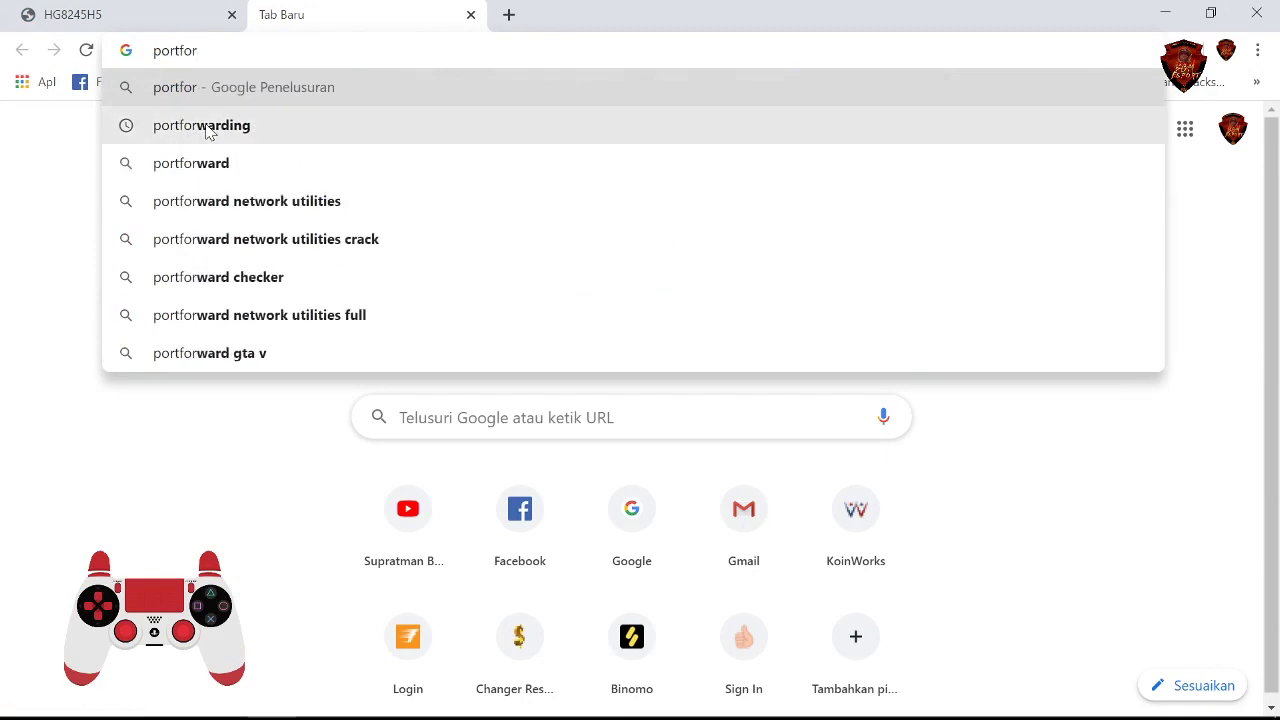
Load portforward.com in the second tab, glancing at the router login tab in between
{"action": "type", "text": "d"}
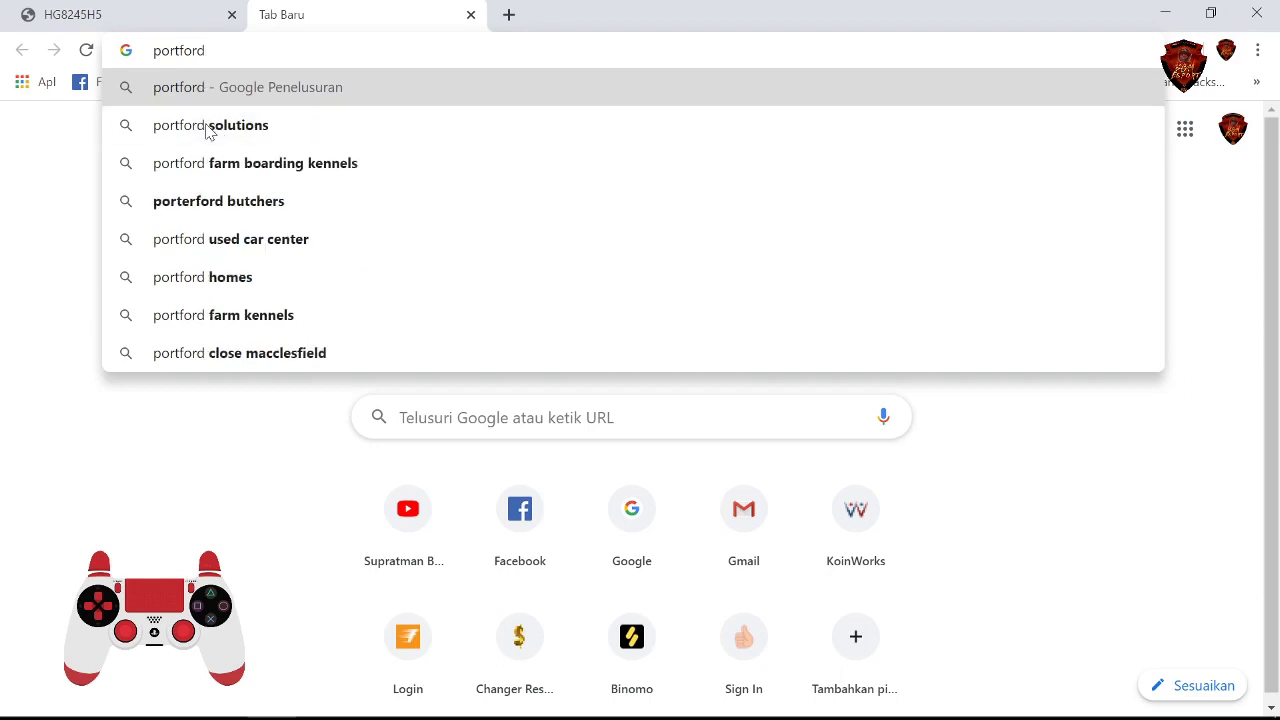
{"action": "type", "text": "ward.com"}
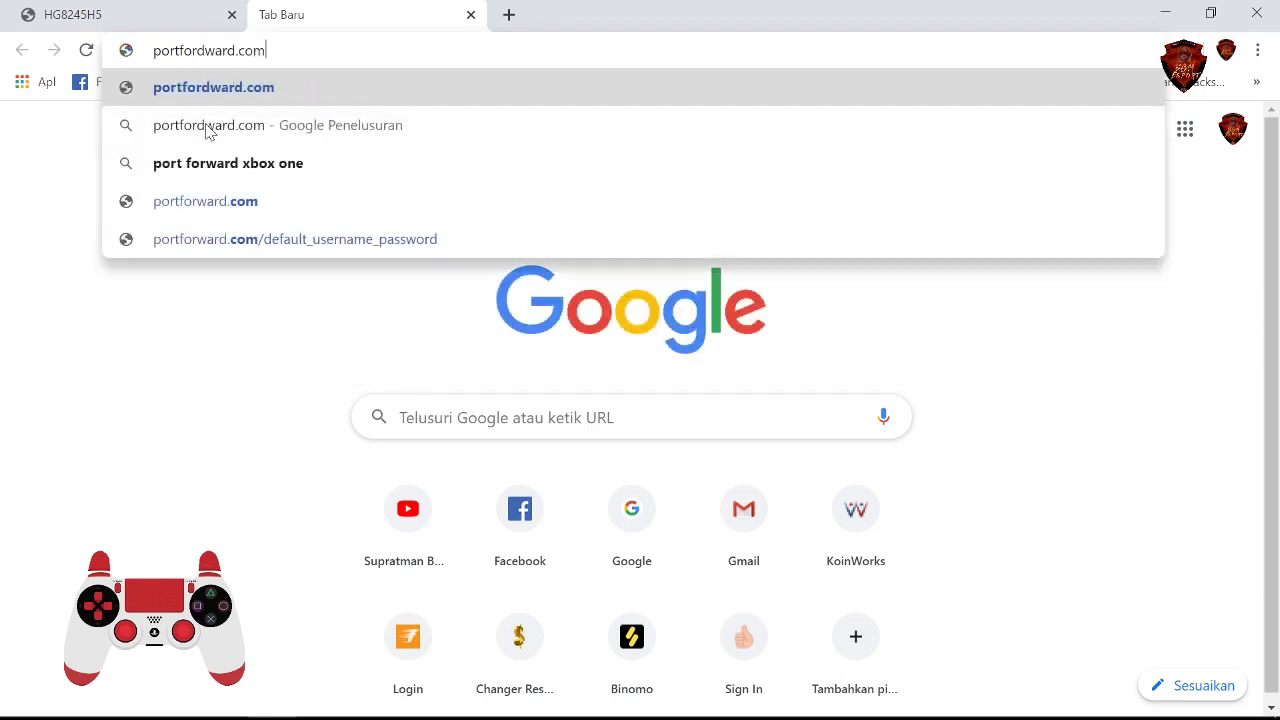
{"action": "key", "text": "Return"}
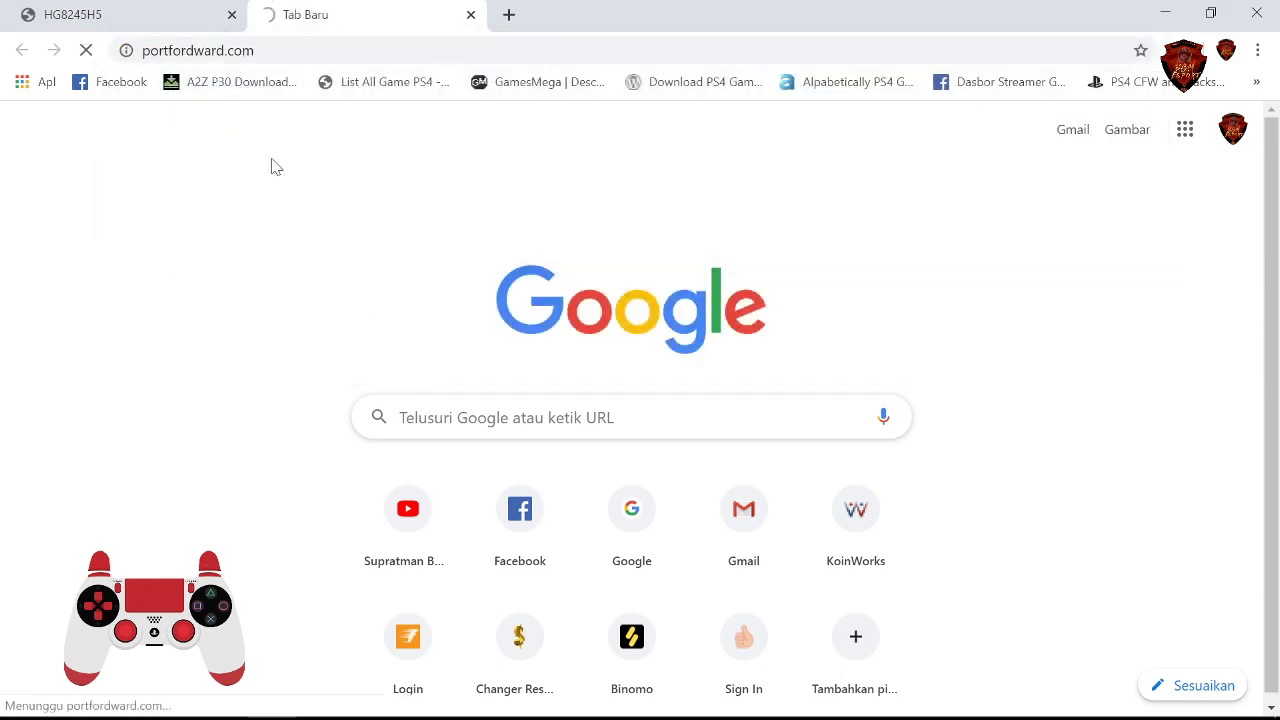
{"action": "left_click", "coordinate": [108, 18]}
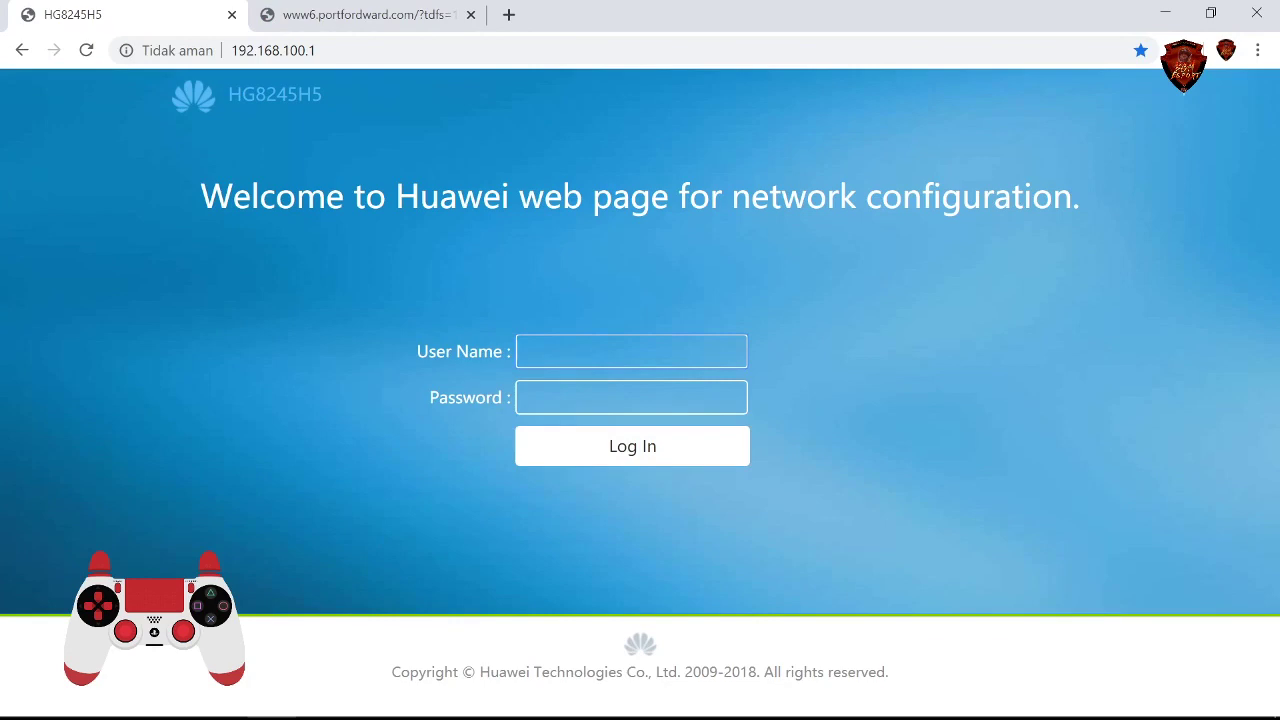
{"action": "left_click", "coordinate": [360, 14]}
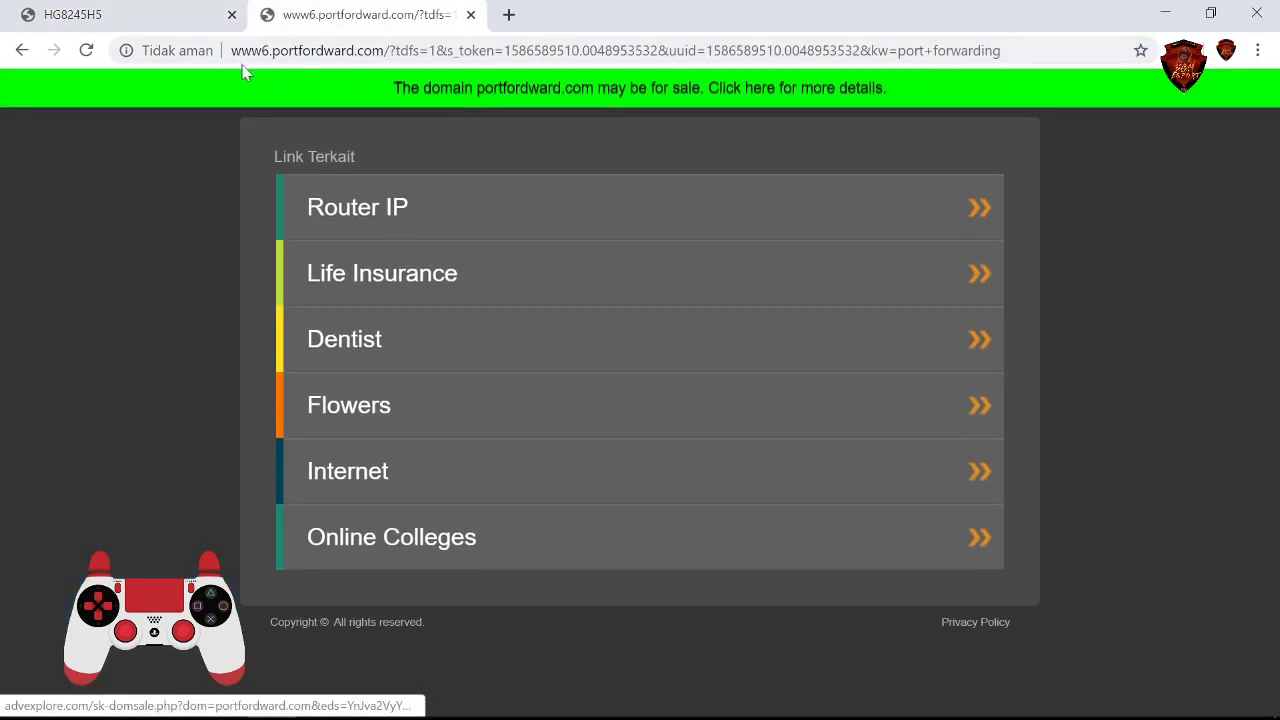
Search Google for port forwarding and open portforward.com's How To Forward a Port guide
{"action": "left_click", "coordinate": [22, 50]}
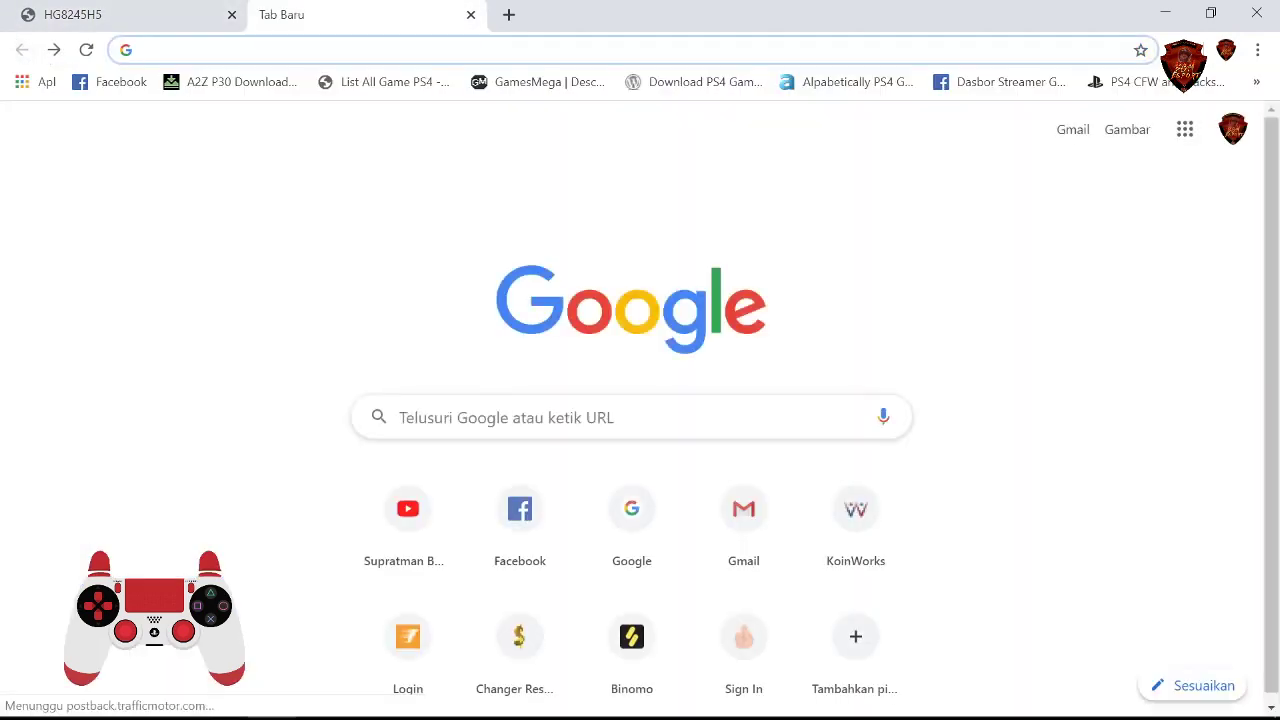
{"action": "type", "text": "portforward.com"}
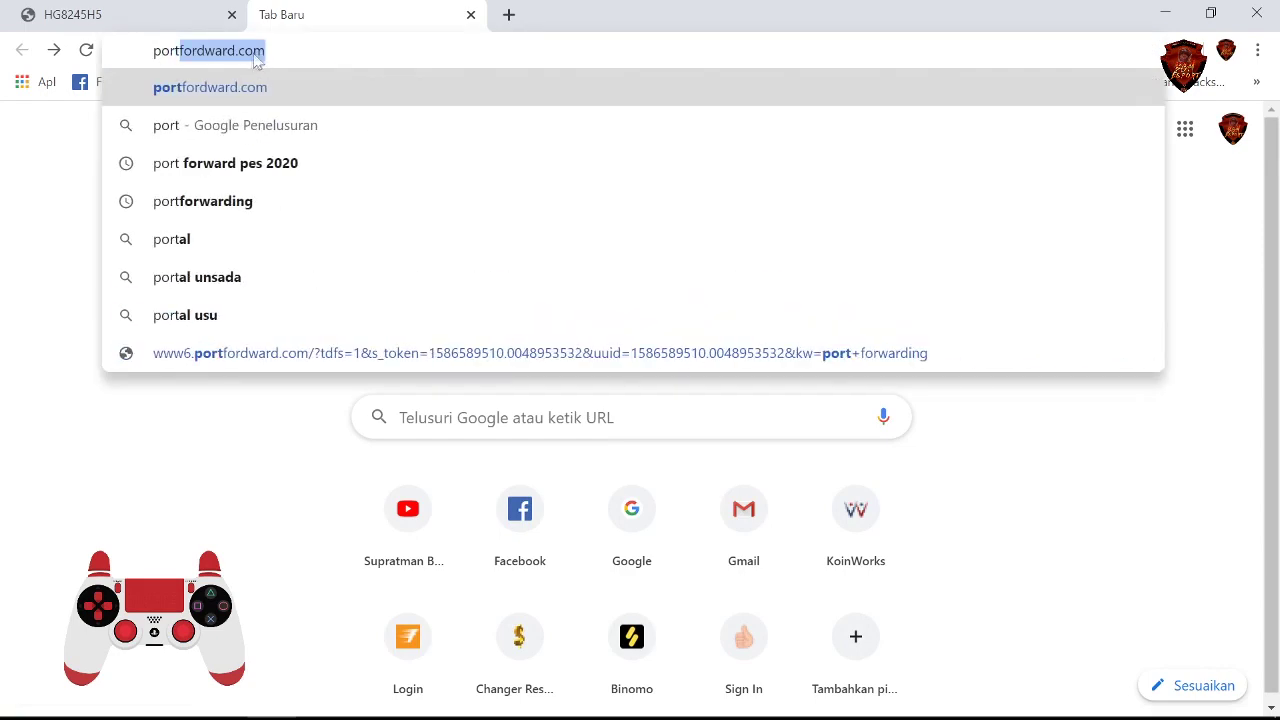
{"action": "left_click", "coordinate": [206, 201]}
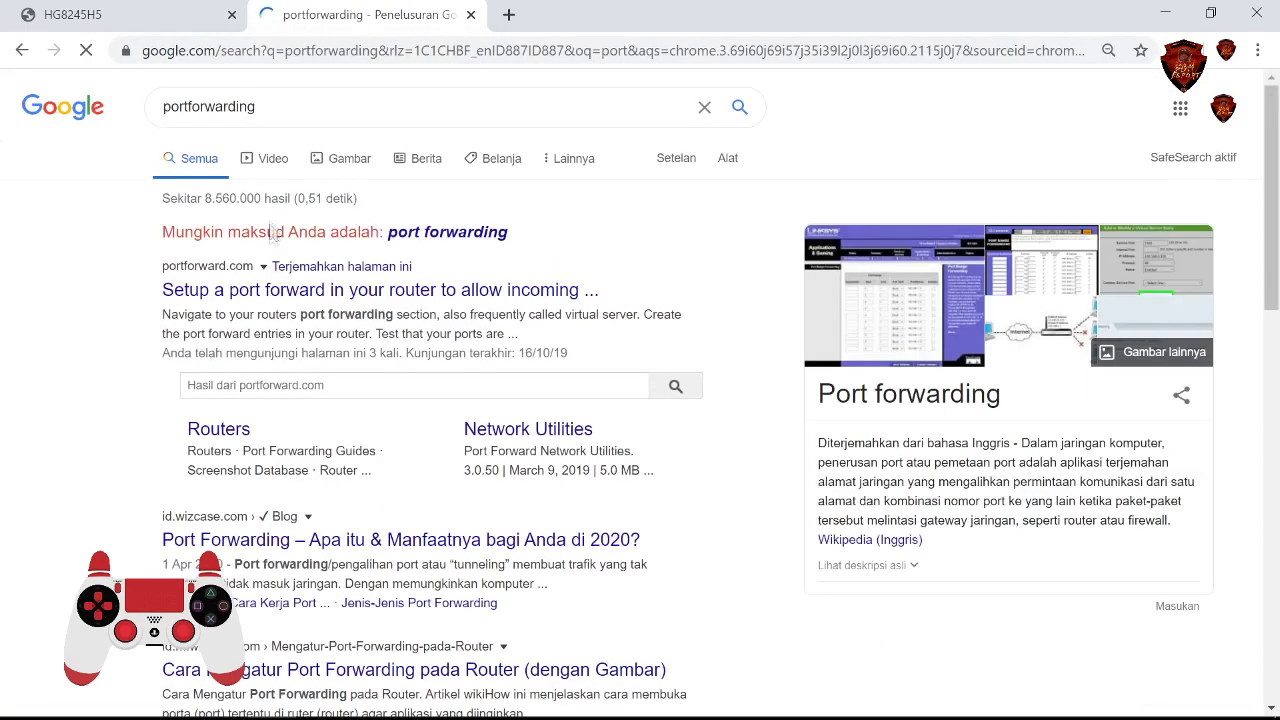
{"action": "left_click", "coordinate": [230, 293]}
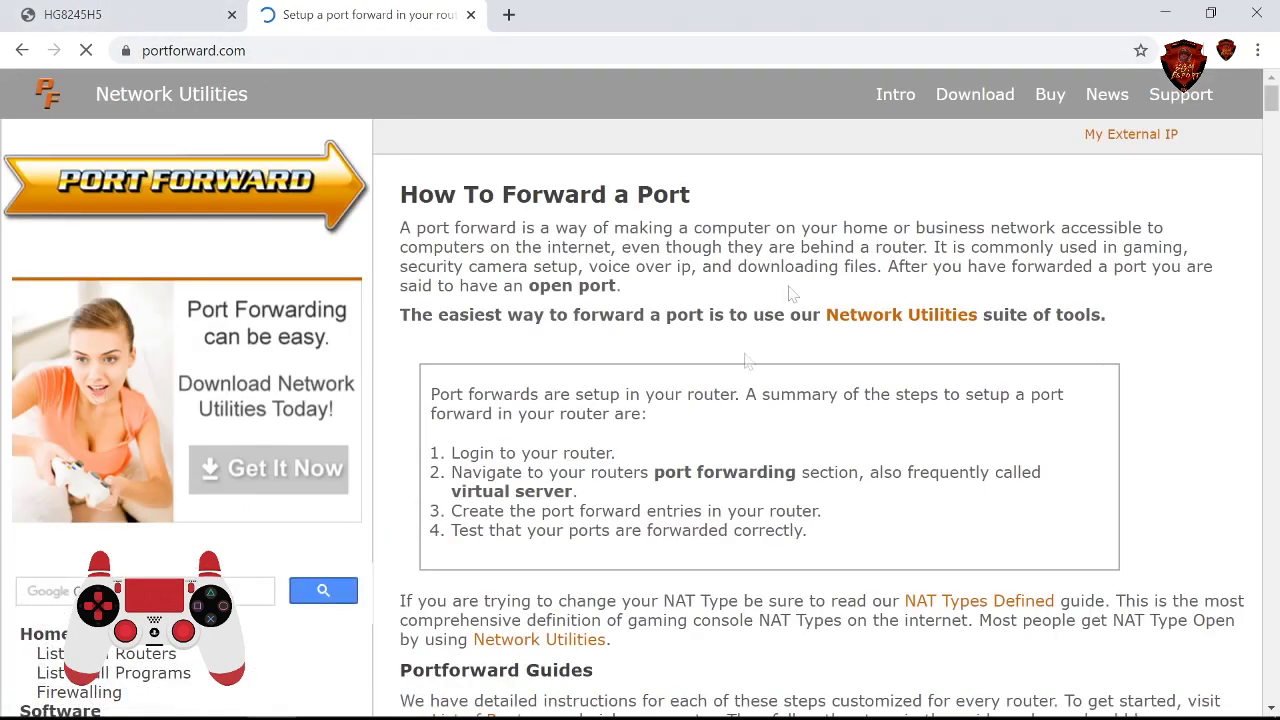
{"action": "left_click", "coordinate": [90, 20]}
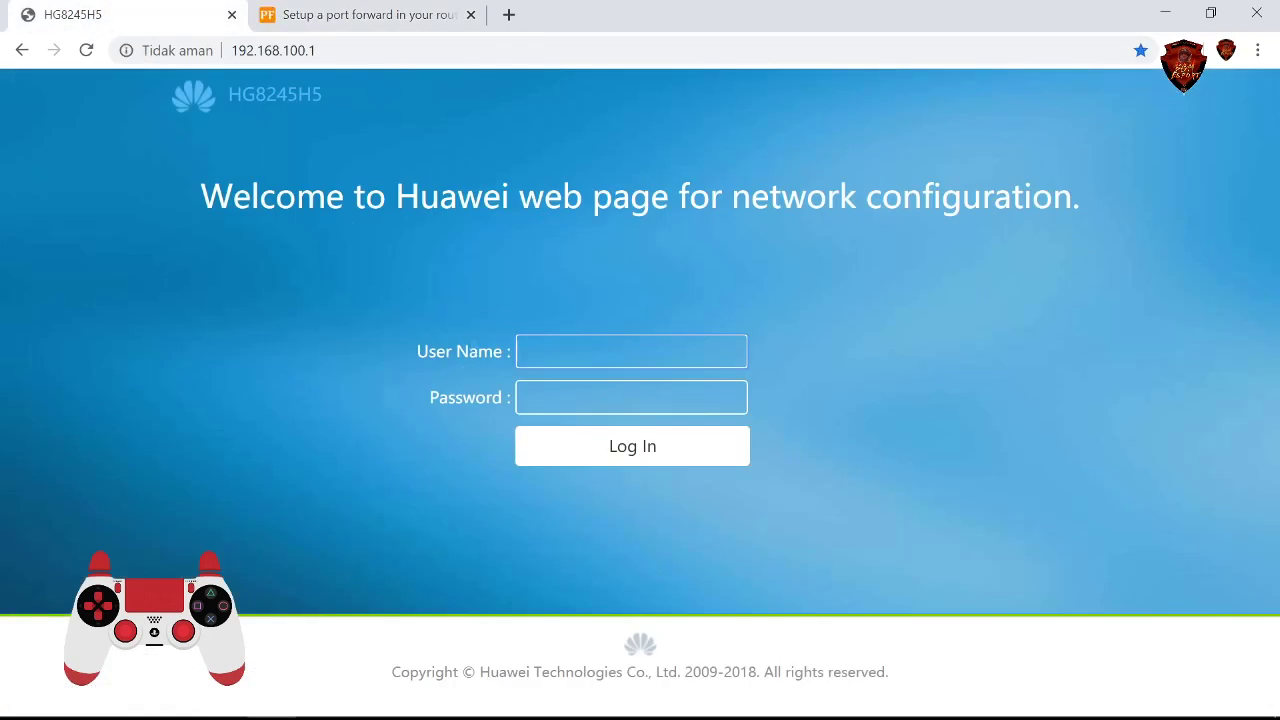
Log in to the HG8245H5 with the admin user name and password
{"action": "type", "text": "1"}
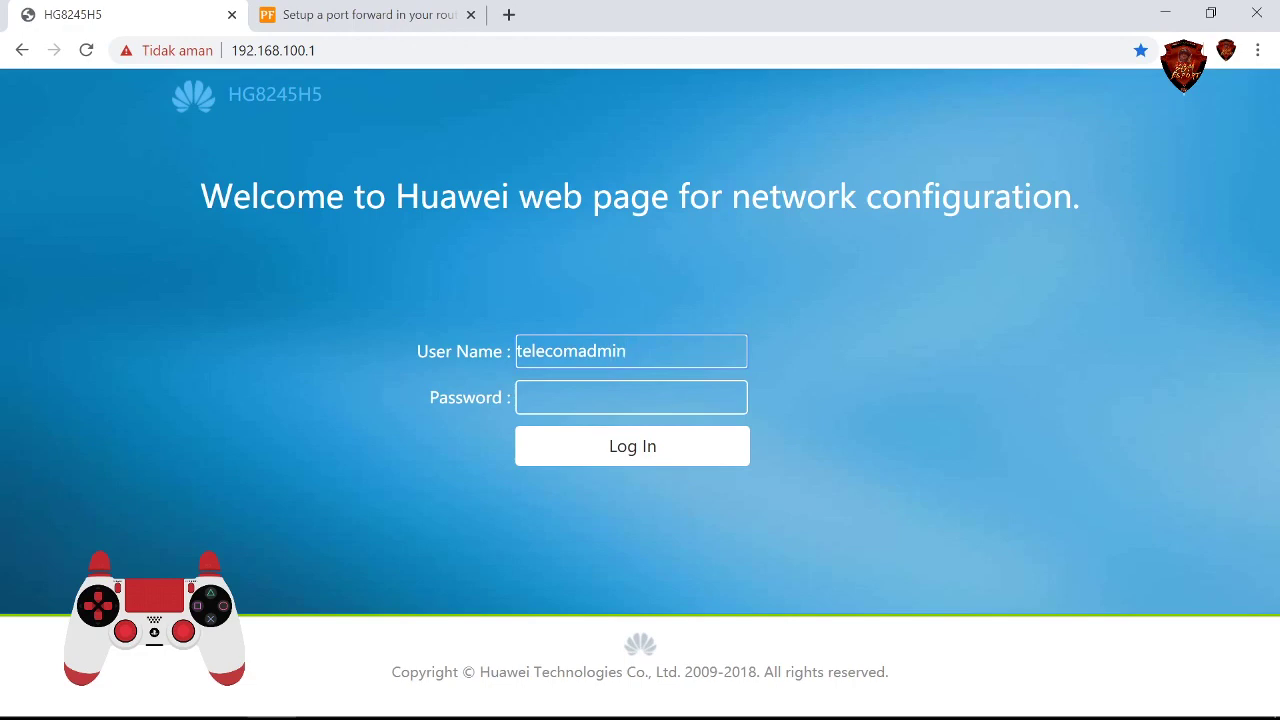
{"action": "key", "text": "Tab"}
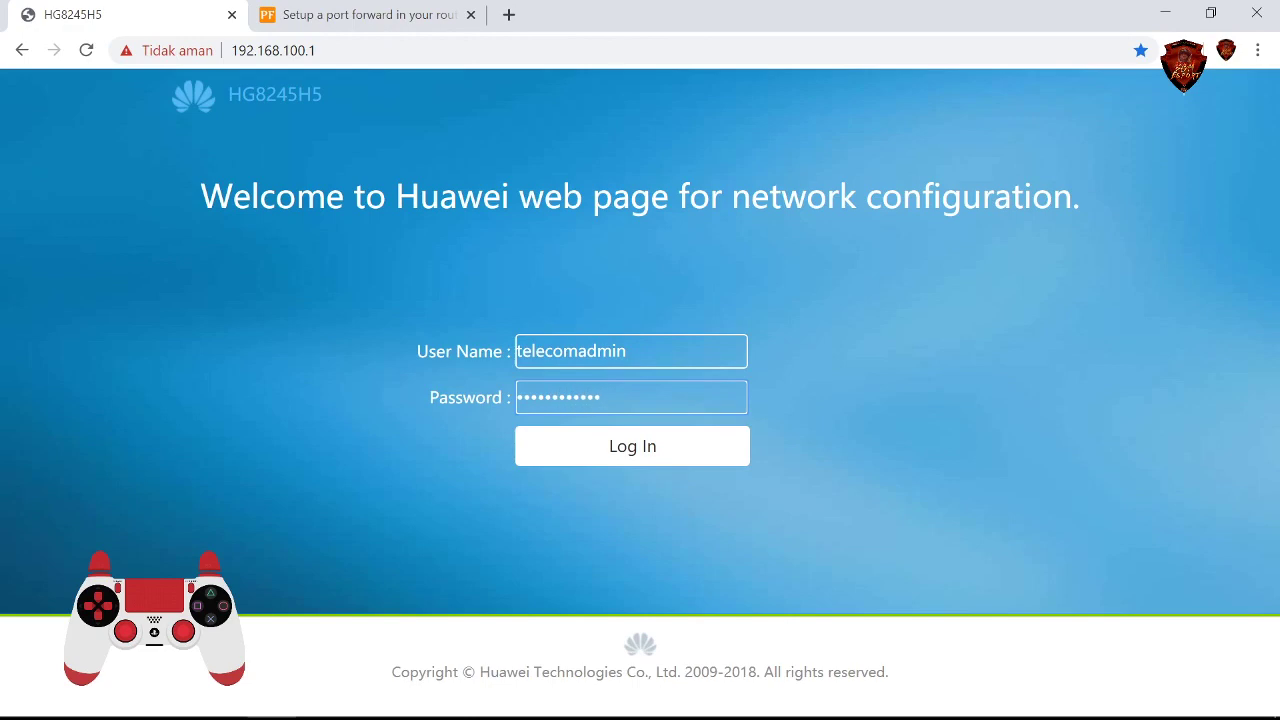
{"action": "left_click", "coordinate": [603, 452]}
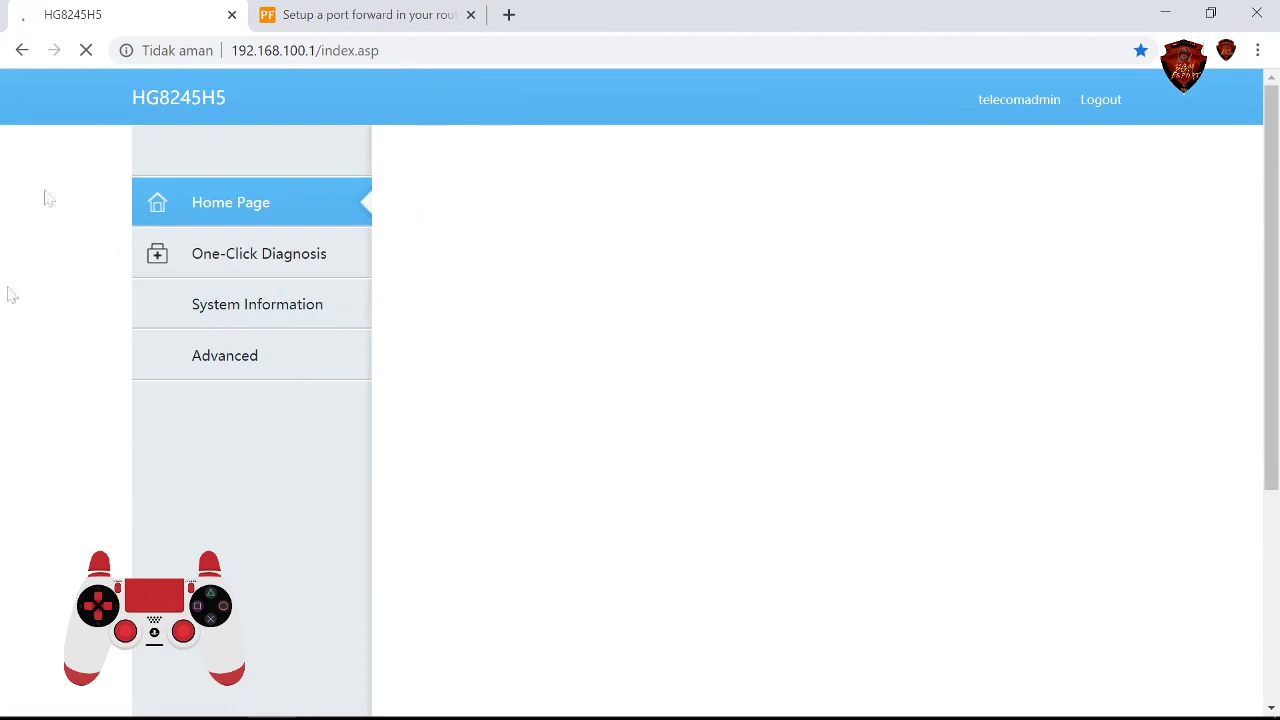
Navigate to Advanced > Forward Rules > DMZ Function
{"action": "left_click", "coordinate": [240, 358]}
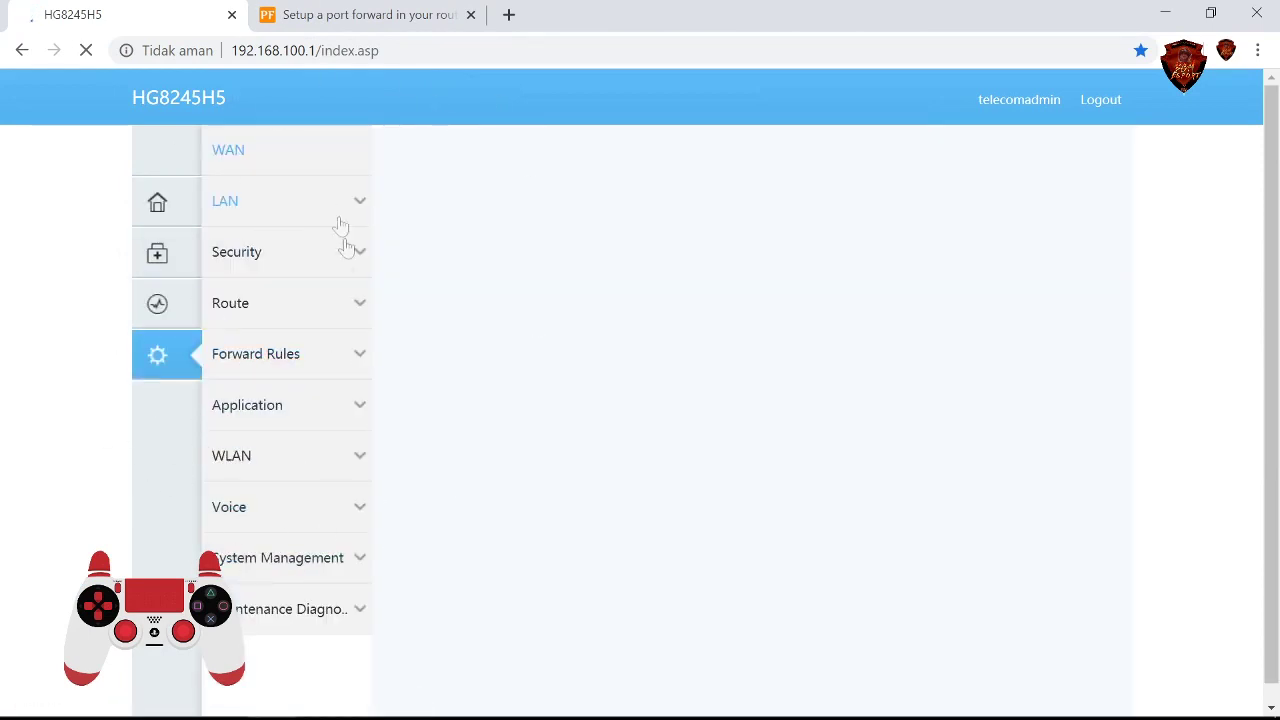
{"action": "left_click", "coordinate": [311, 366]}
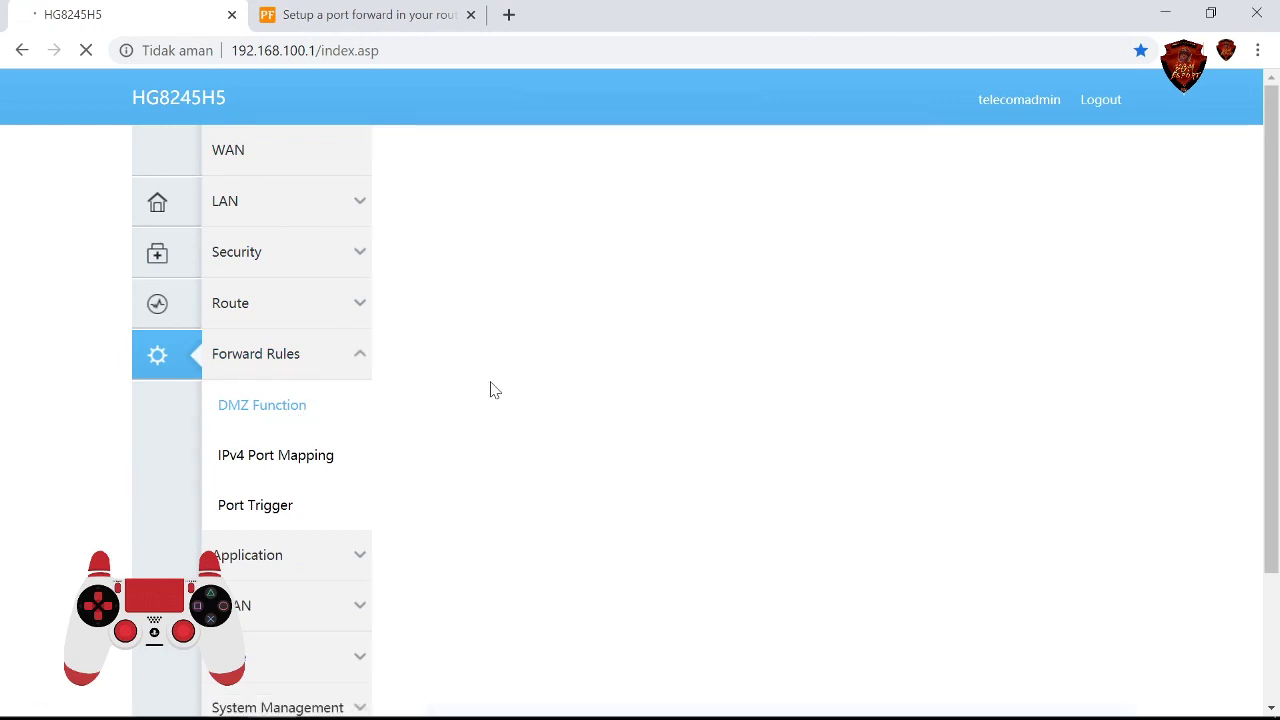
{"action": "left_click", "coordinate": [264, 408]}
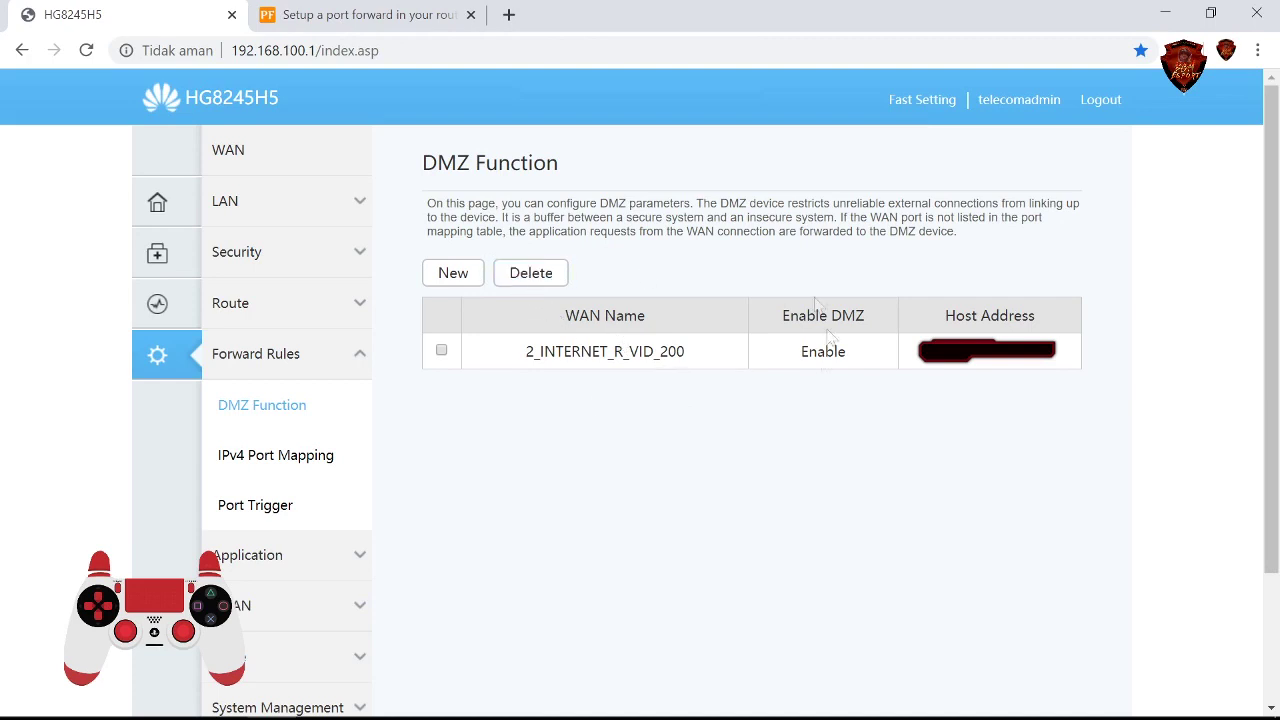
Select the 2_INTERNET_R_VID_200 DMZ entry and delete it, confirming with Oke
{"action": "left_click", "coordinate": [538, 274]}
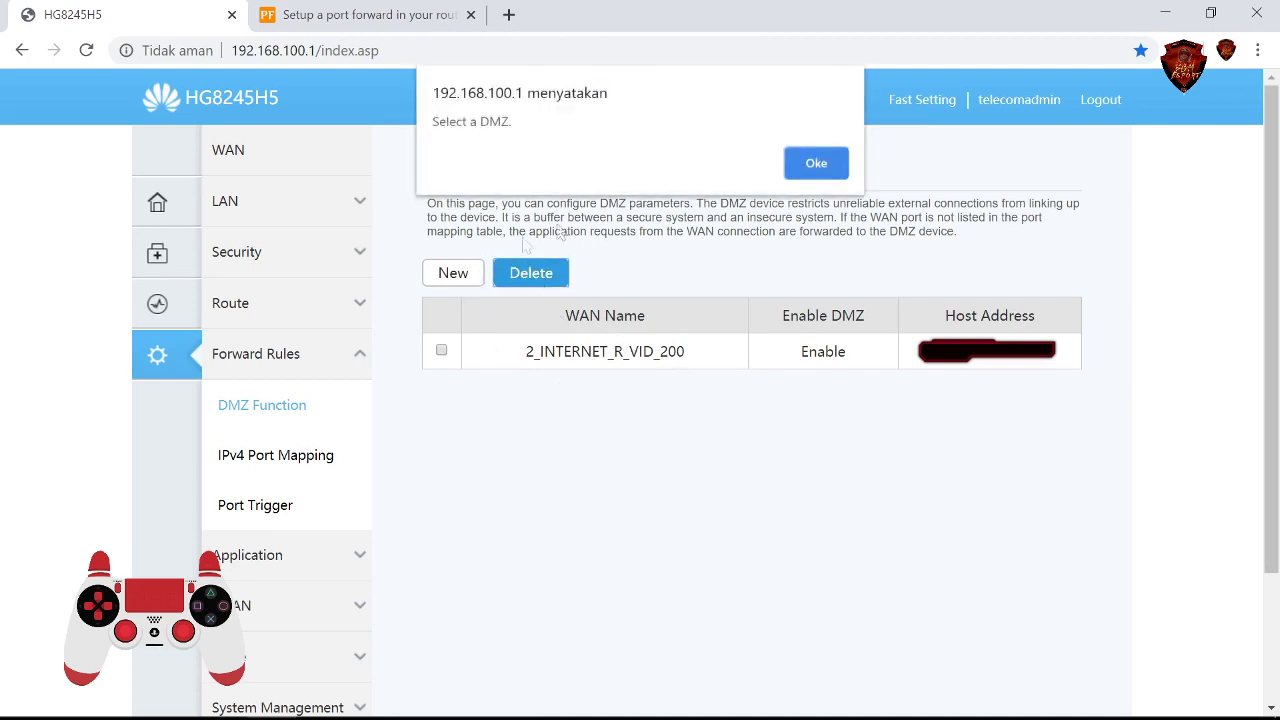
{"action": "left_click", "coordinate": [822, 165]}
{"action": "left_click", "coordinate": [441, 350]}
{"action": "left_click", "coordinate": [536, 274]}
{"action": "left_click", "coordinate": [740, 166]}
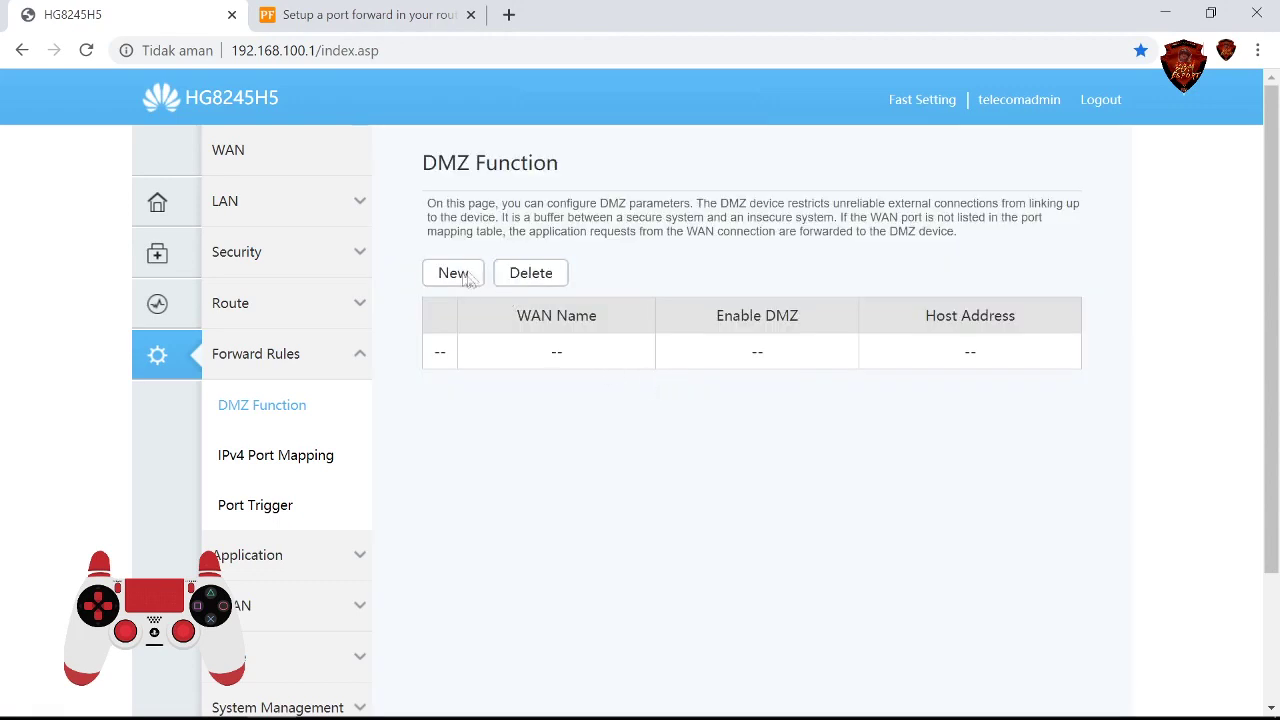
Create a new DMZ entry, enable it with the PS4 as host address, and apply
{"action": "left_click", "coordinate": [468, 277]}
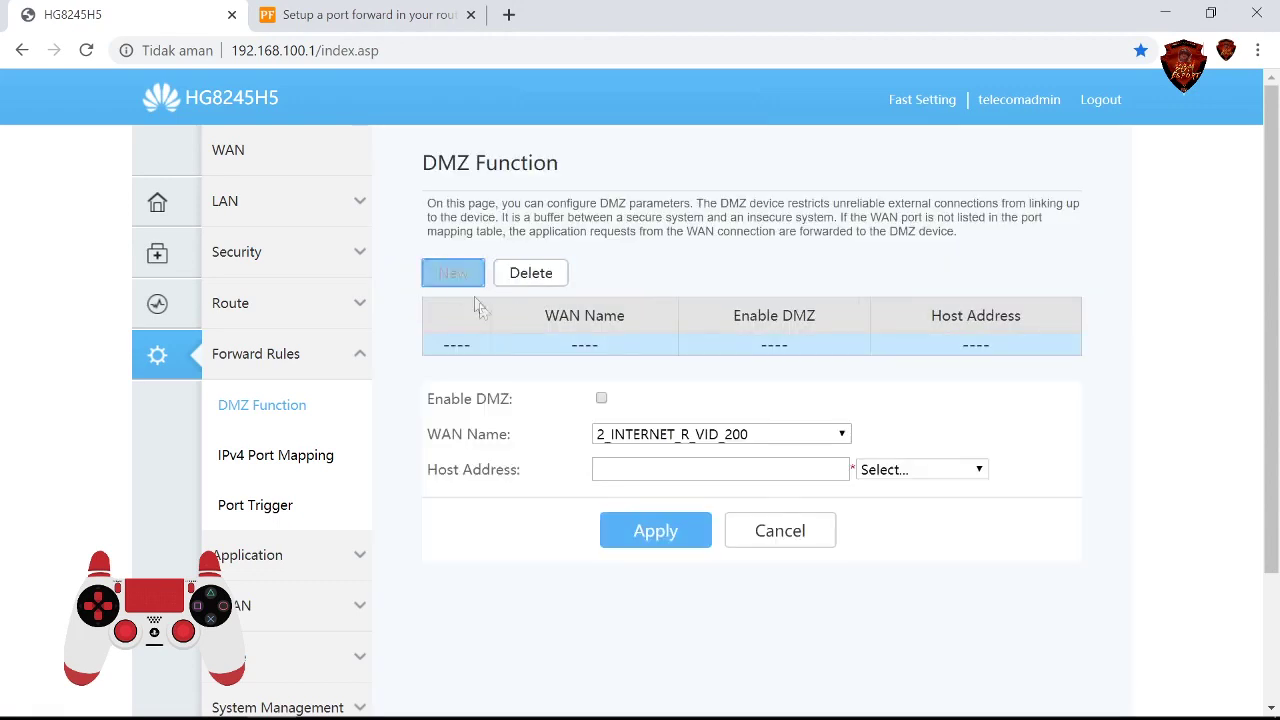
{"action": "left_click", "coordinate": [602, 399]}
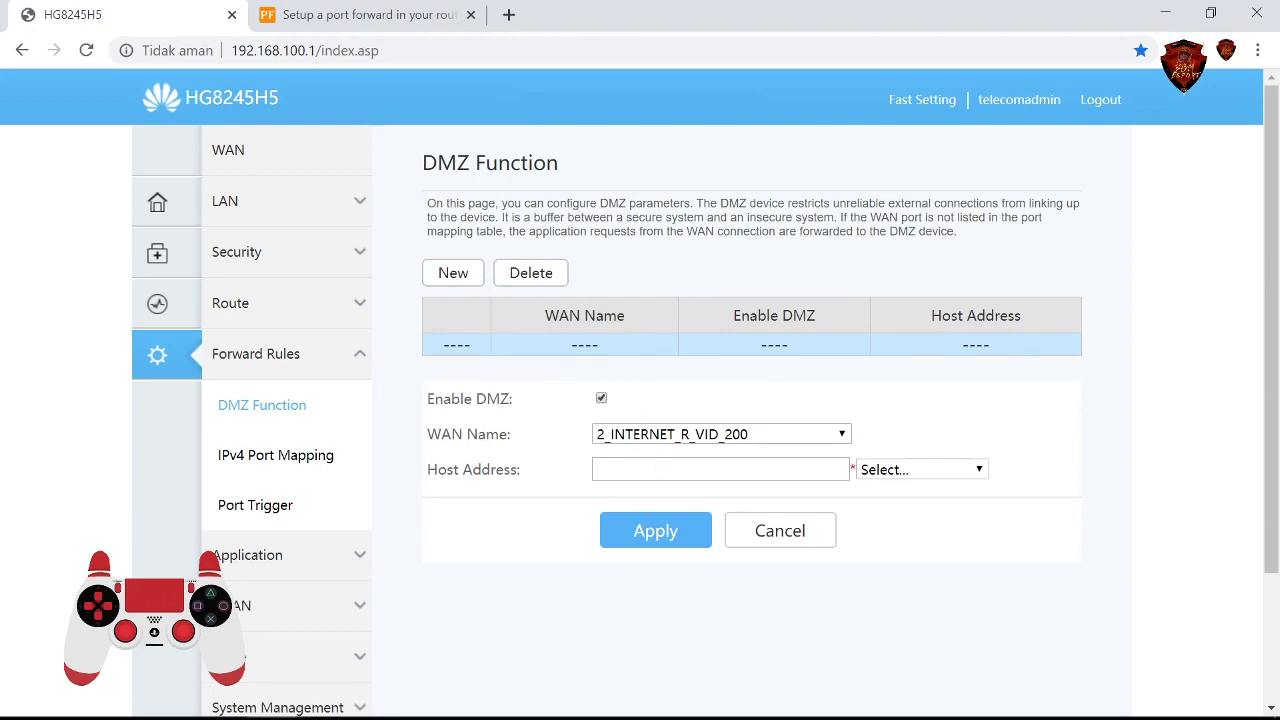
{"action": "left_click", "coordinate": [975, 470]}
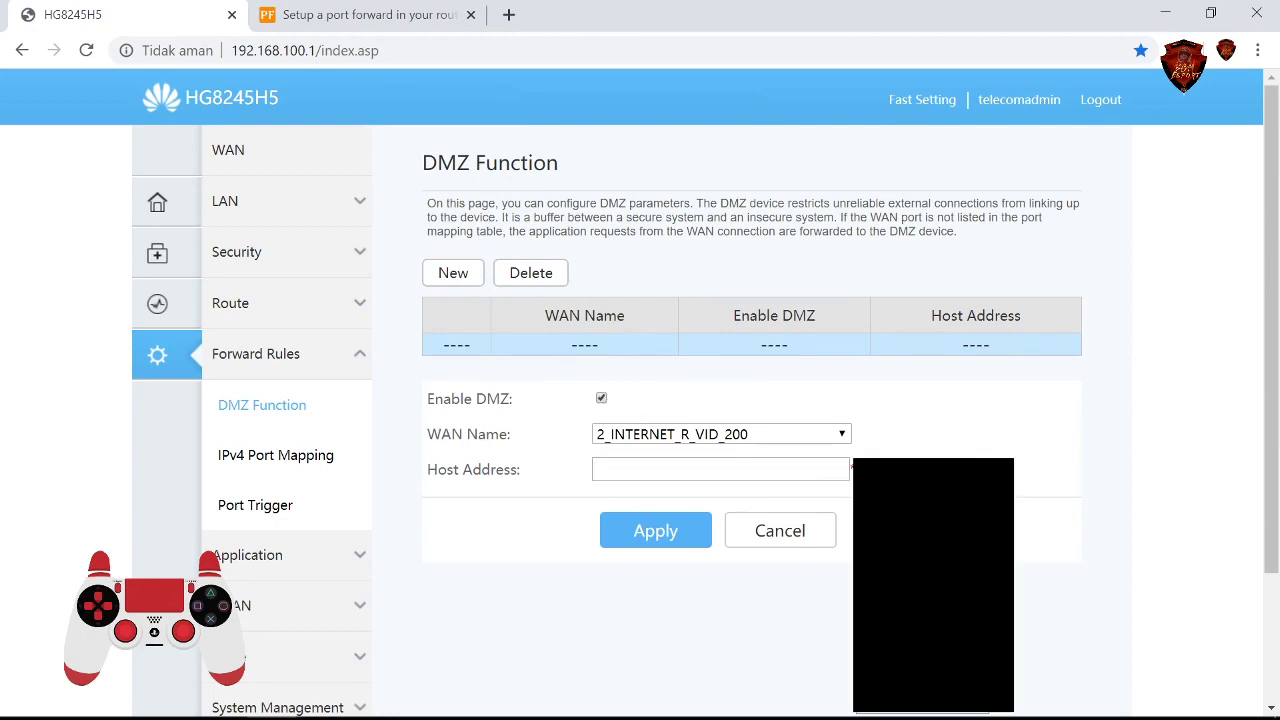
{"action": "left_click", "coordinate": [1008, 540]}
{"action": "scroll", "coordinate": [1006, 449], "scroll_direction": "down", "scroll_amount": 1}
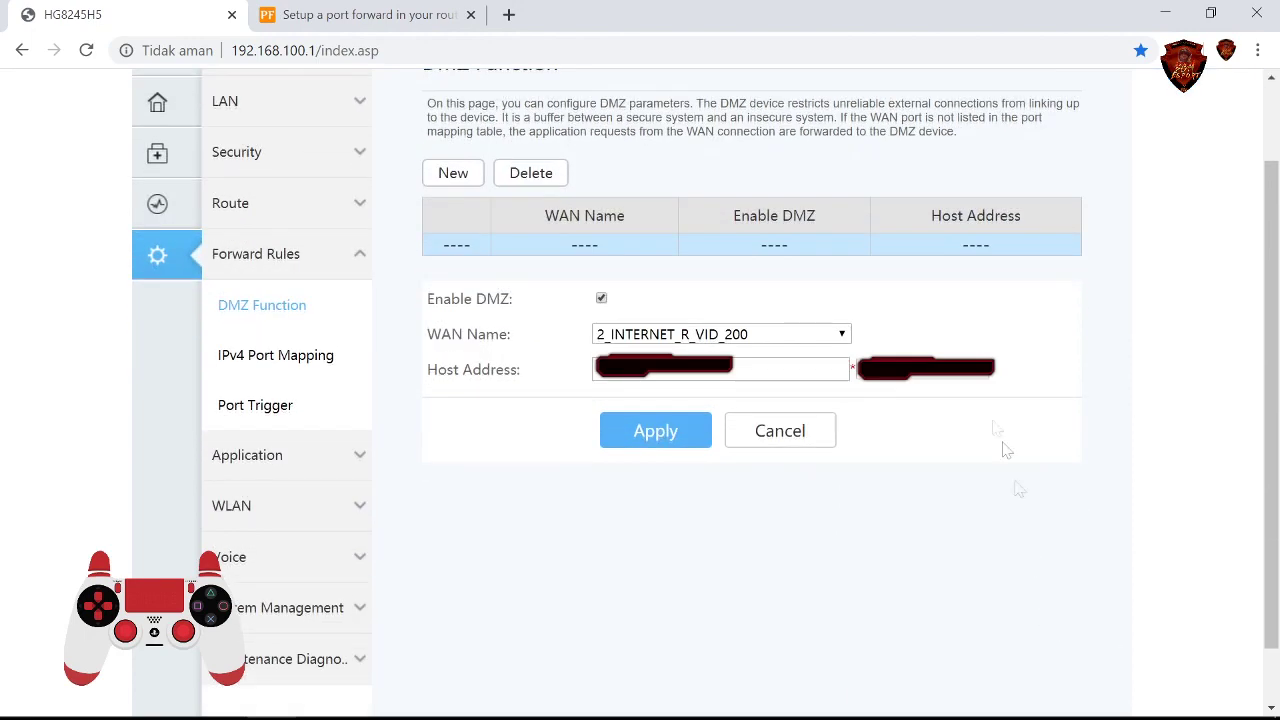
{"action": "left_click", "coordinate": [930, 370]}
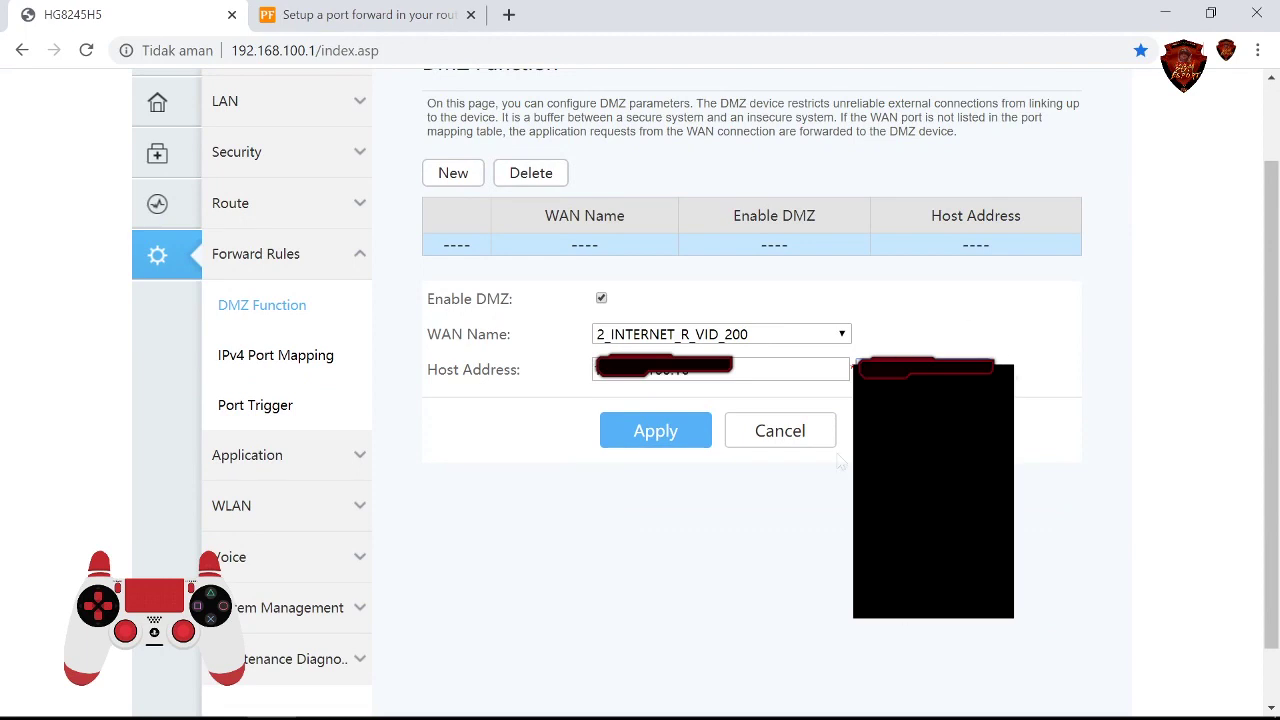
{"action": "left_click", "coordinate": [718, 425]}
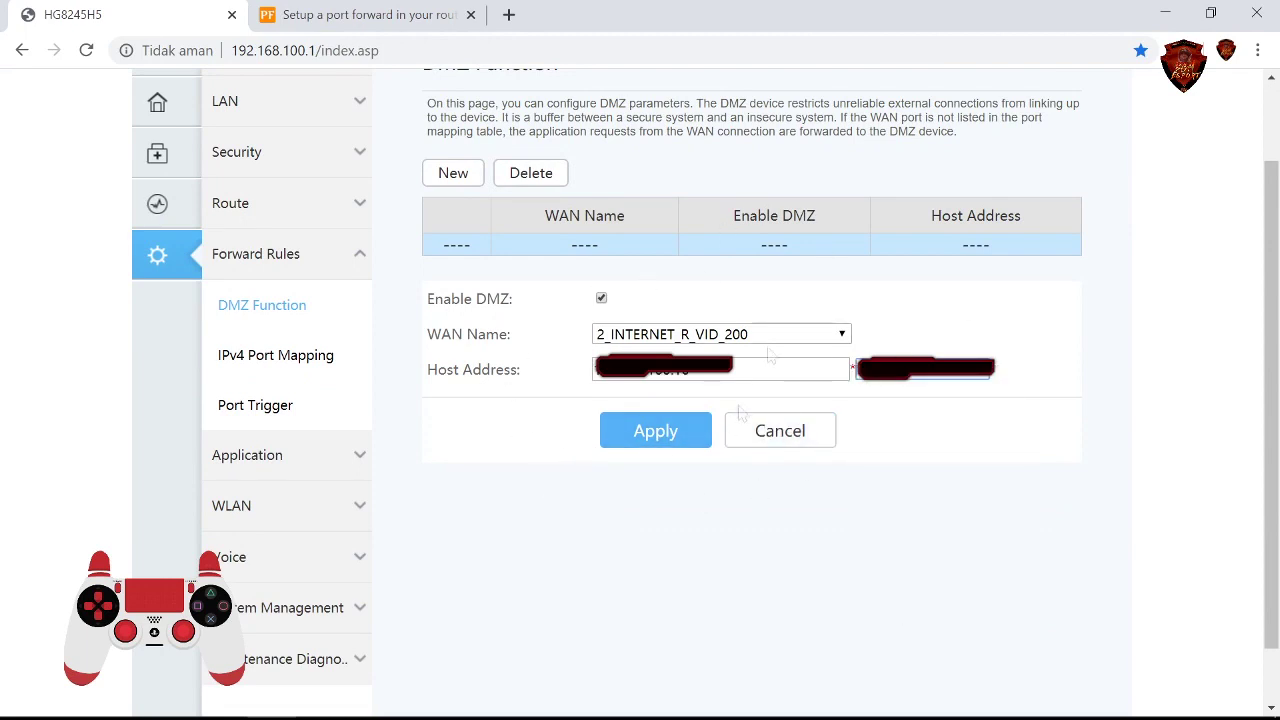
{"action": "left_click", "coordinate": [636, 440]}
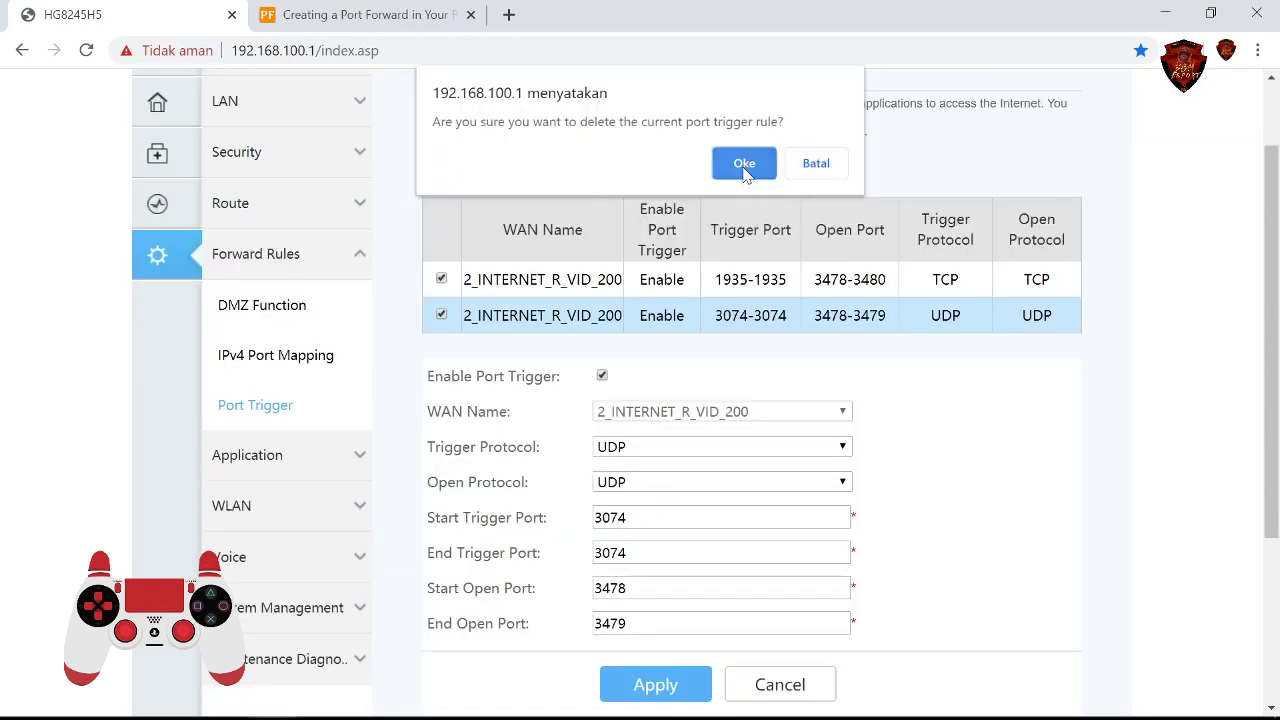
Confirm deleting the old trigger rules, start a new one, and look up TCP port 1935
{"action": "left_click", "coordinate": [745, 163]}
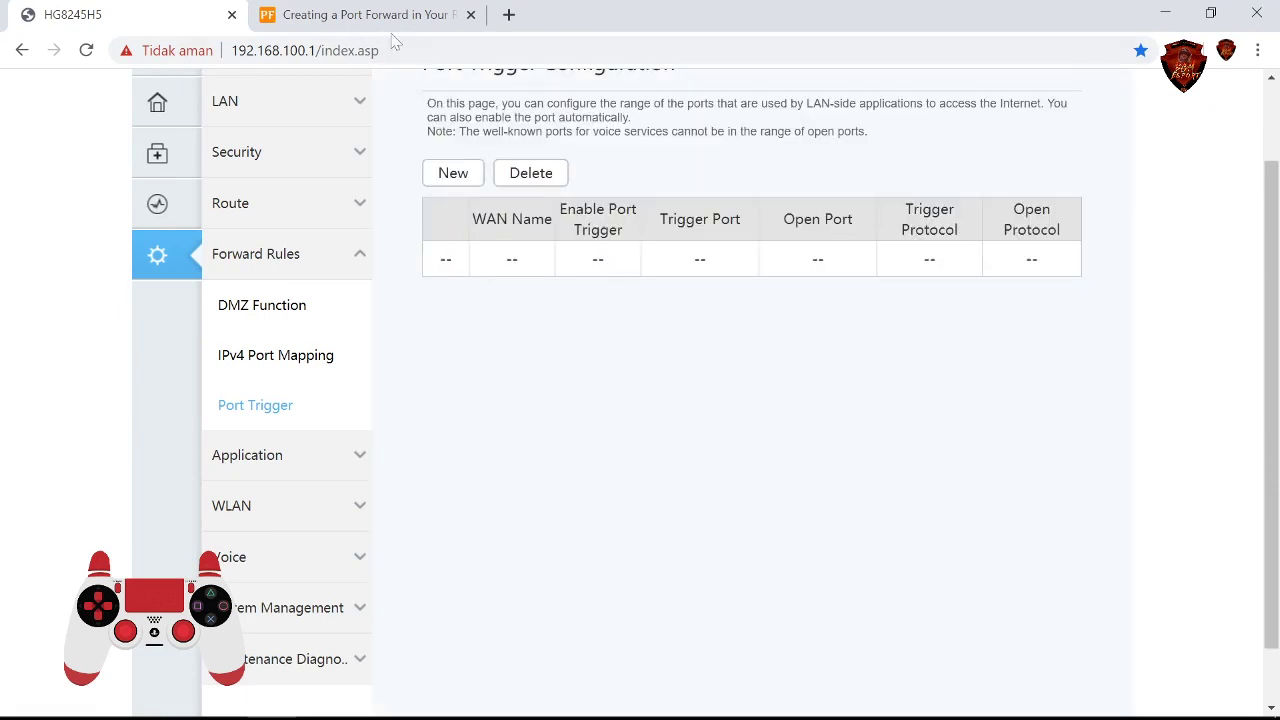
{"action": "left_click", "coordinate": [455, 175]}
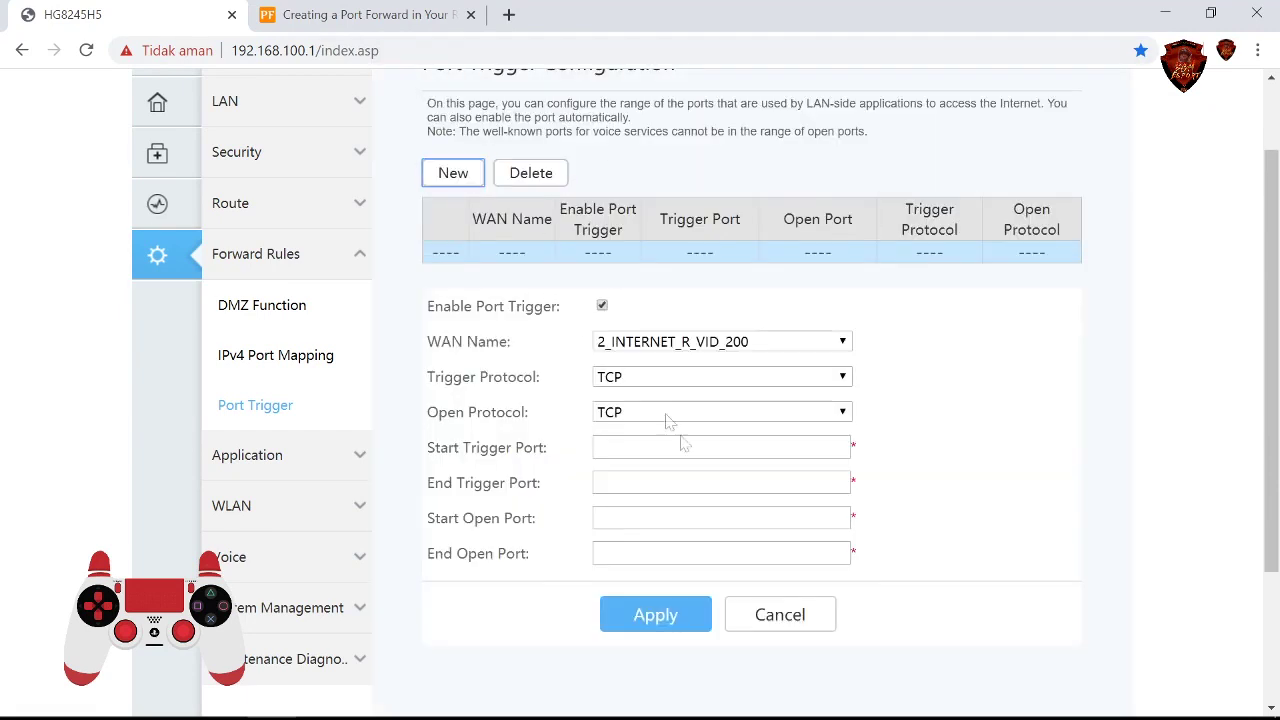
{"action": "left_click", "coordinate": [405, 16]}
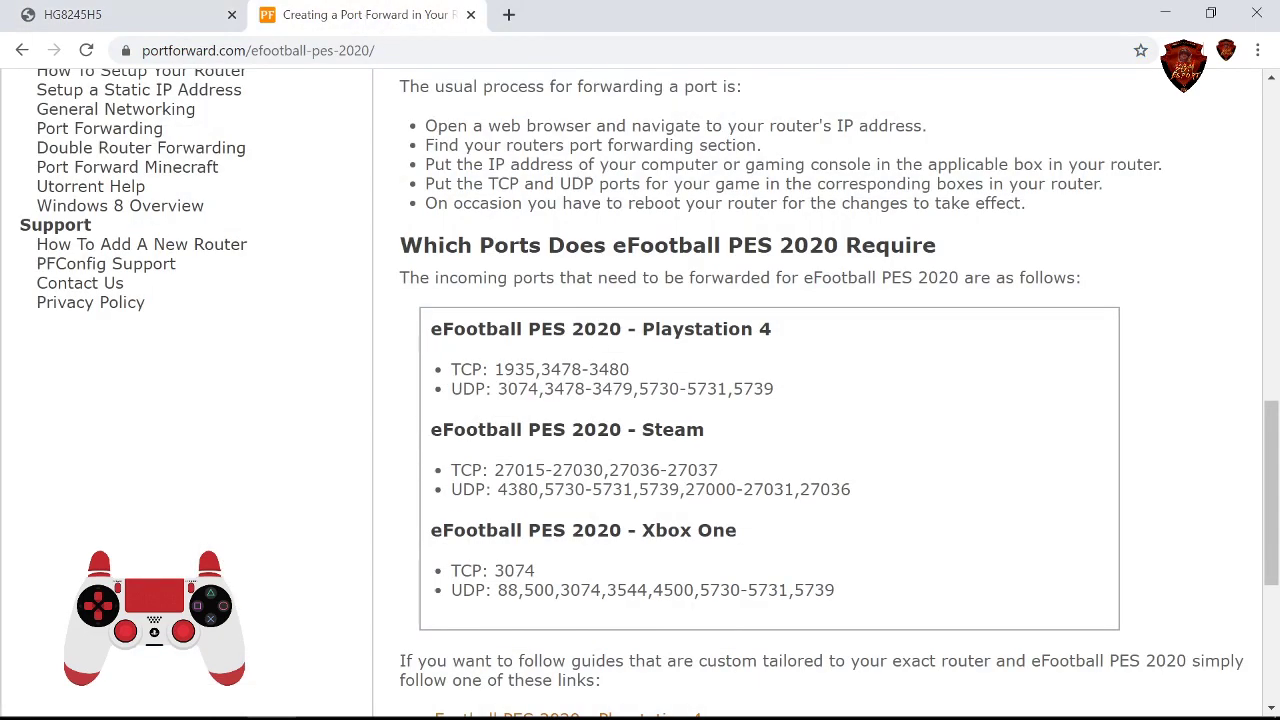
{"action": "left_click_drag", "start_coordinate": [494, 369], "coordinate": [524, 369]}
{"action": "left_click", "coordinate": [130, 14]}
Enter trigger port values and try to apply, dismissing the 256-port limit warning
{"action": "left_click", "coordinate": [655, 447]}
{"action": "type", "text": "1935"}
{"action": "key", "text": "Tab"}
{"action": "key", "text": "Tab"}
{"action": "key", "text": "Tab"}
{"action": "type", "text": "3480"}
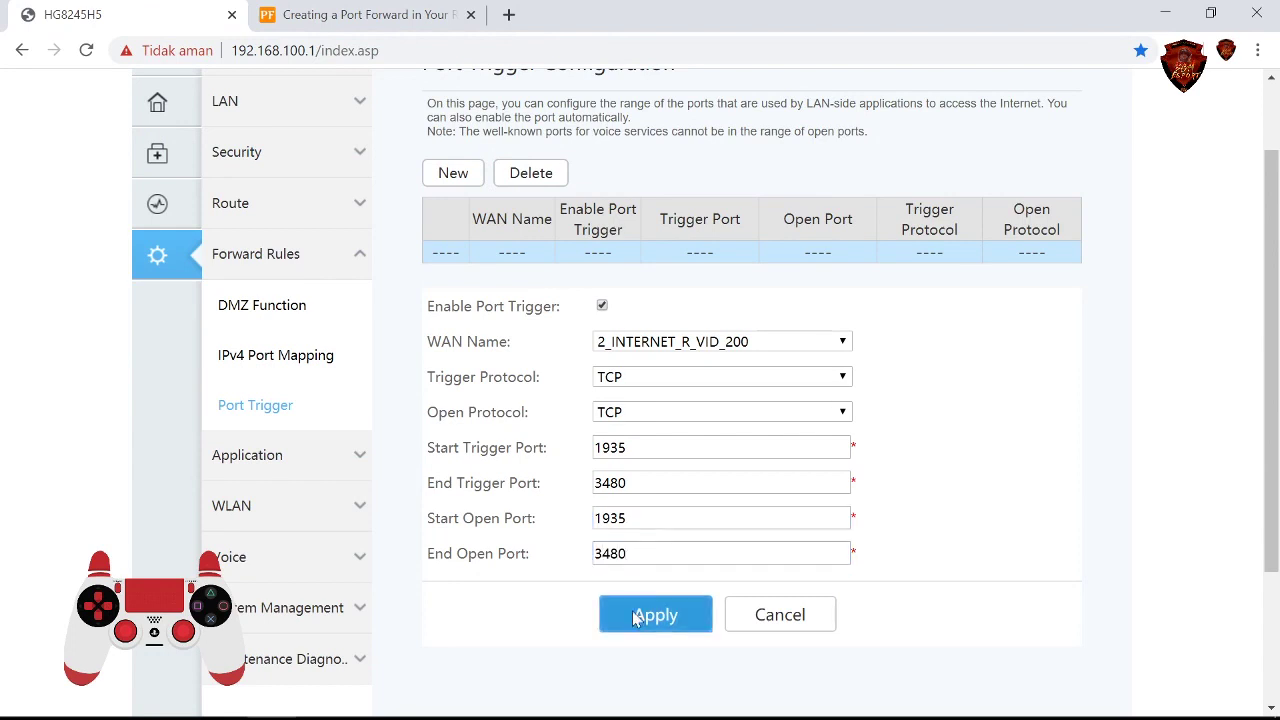
{"action": "left_click", "coordinate": [638, 614]}
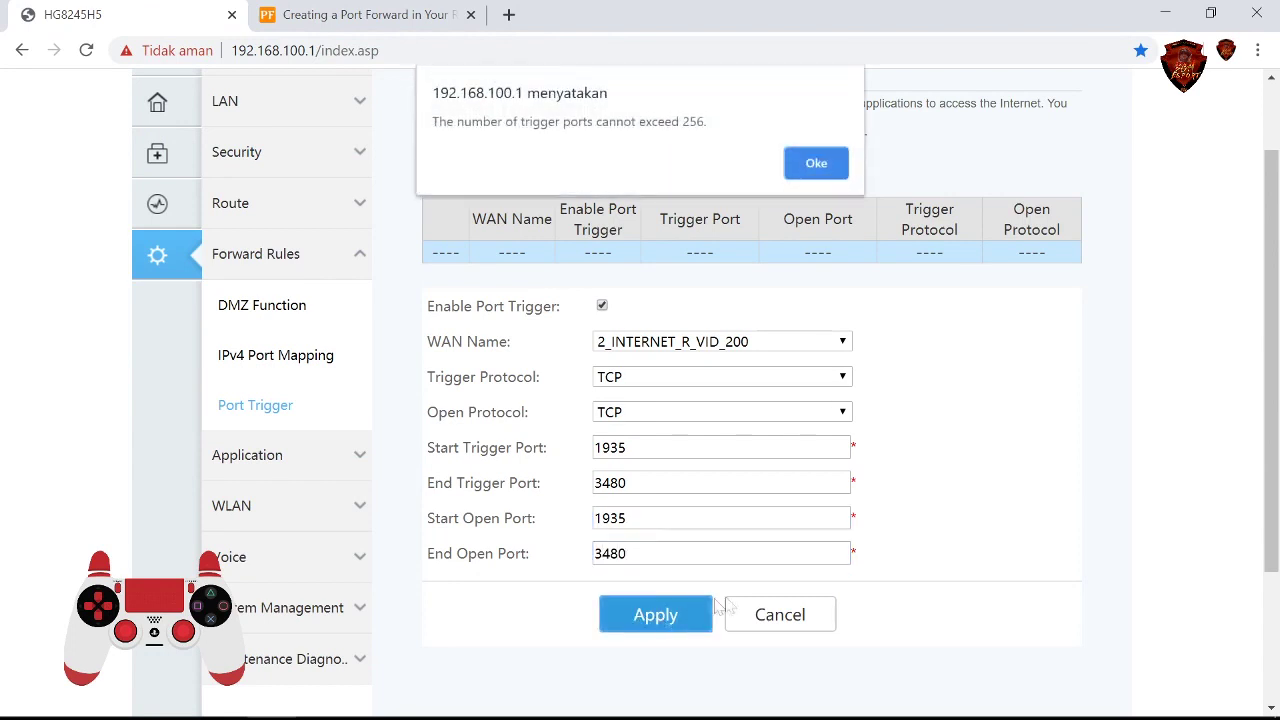
{"action": "left_click", "coordinate": [816, 165]}
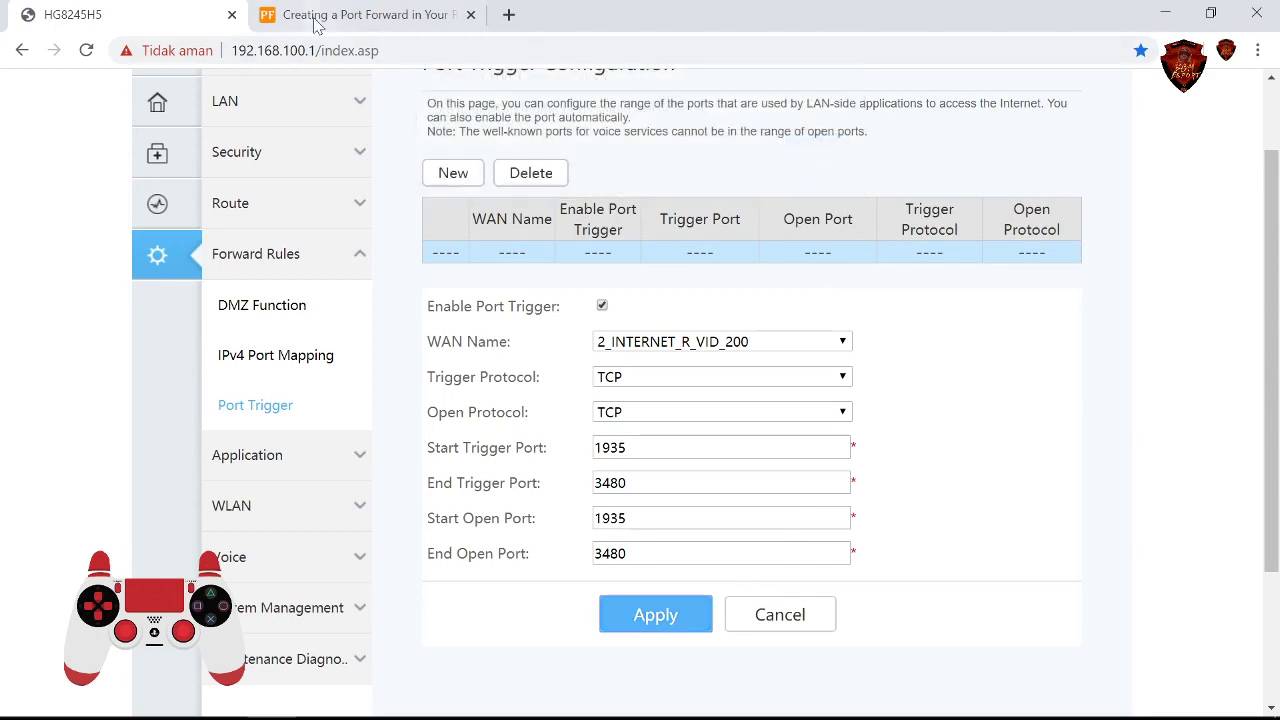
Correct the TCP rule to trigger 1935-1935 and open 3478-3480, and apply it
{"action": "left_click", "coordinate": [319, 28]}
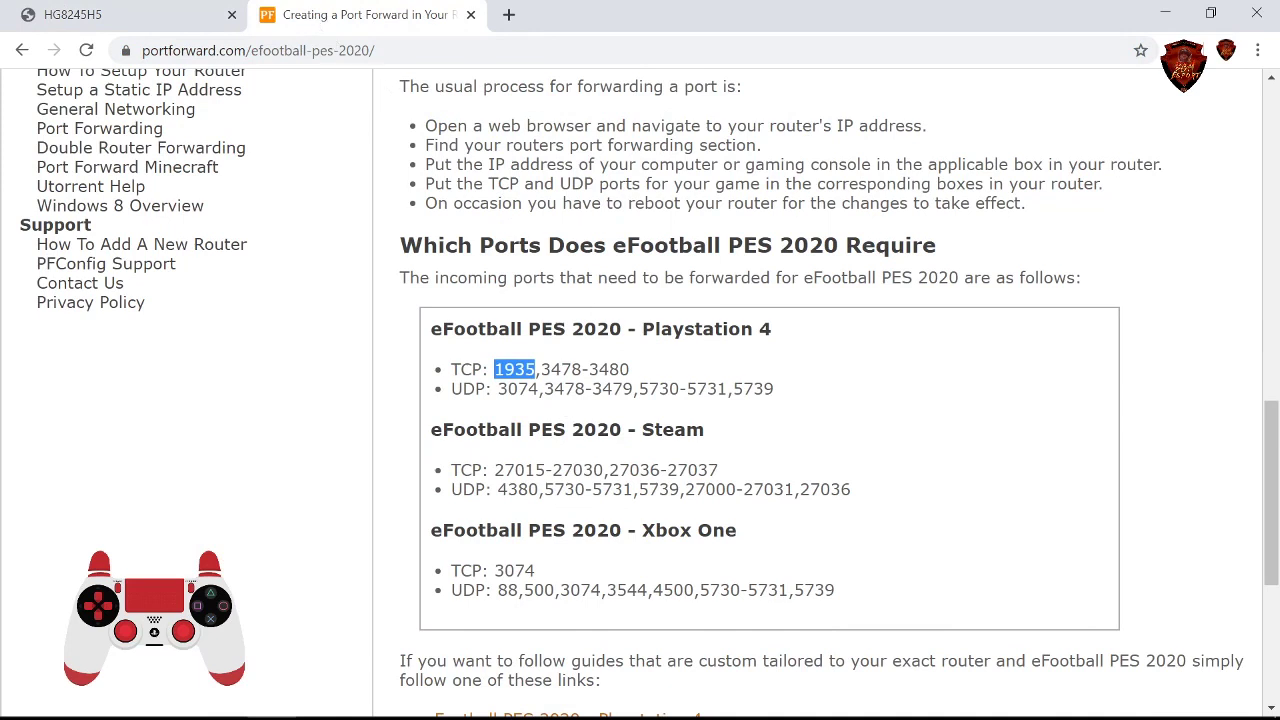
{"action": "left_click", "coordinate": [73, 14]}
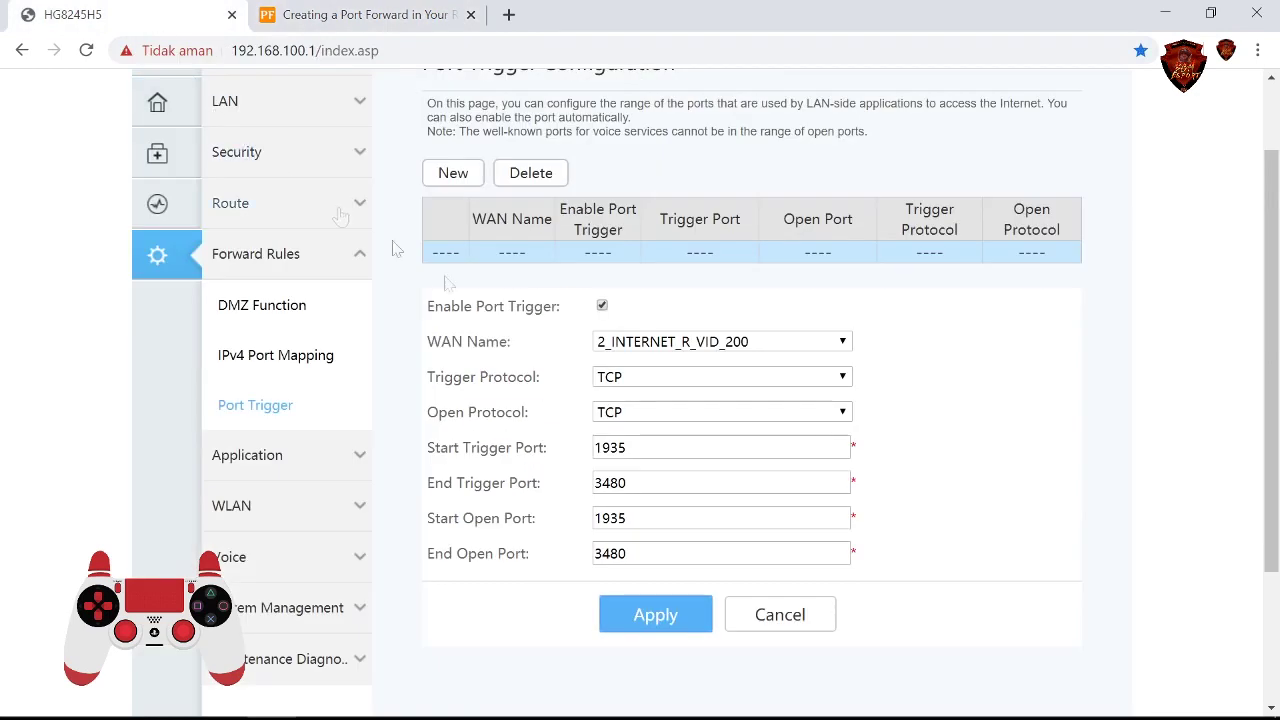
{"action": "left_click", "coordinate": [544, 518]}
{"action": "type", "text": "3478"}
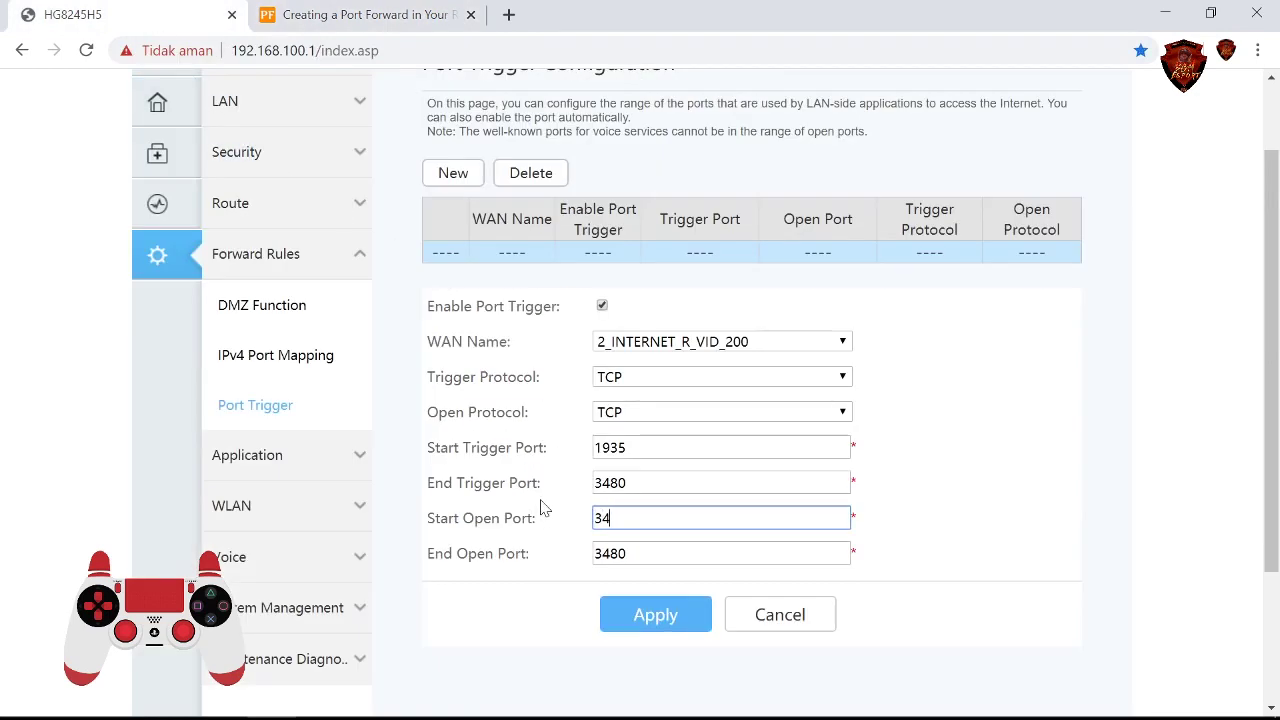
{"action": "left_click", "coordinate": [570, 485]}
{"action": "type", "text": "1935"}
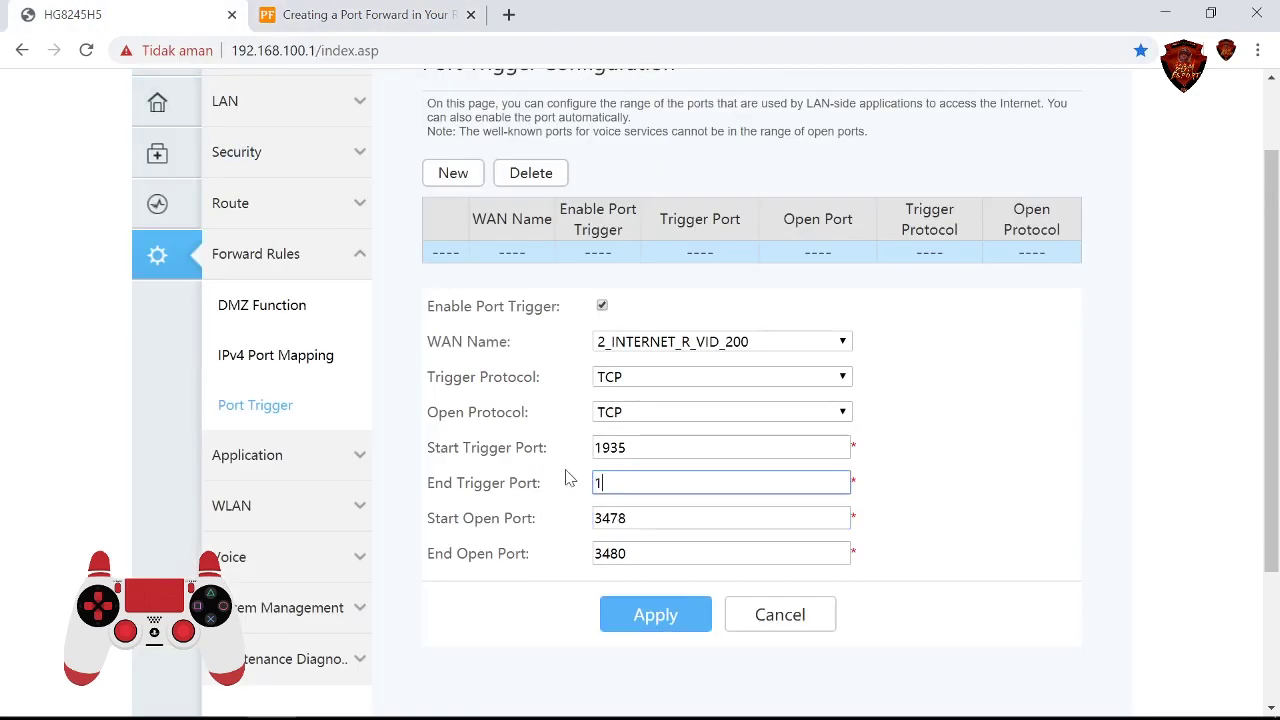
{"action": "left_click", "coordinate": [634, 616]}
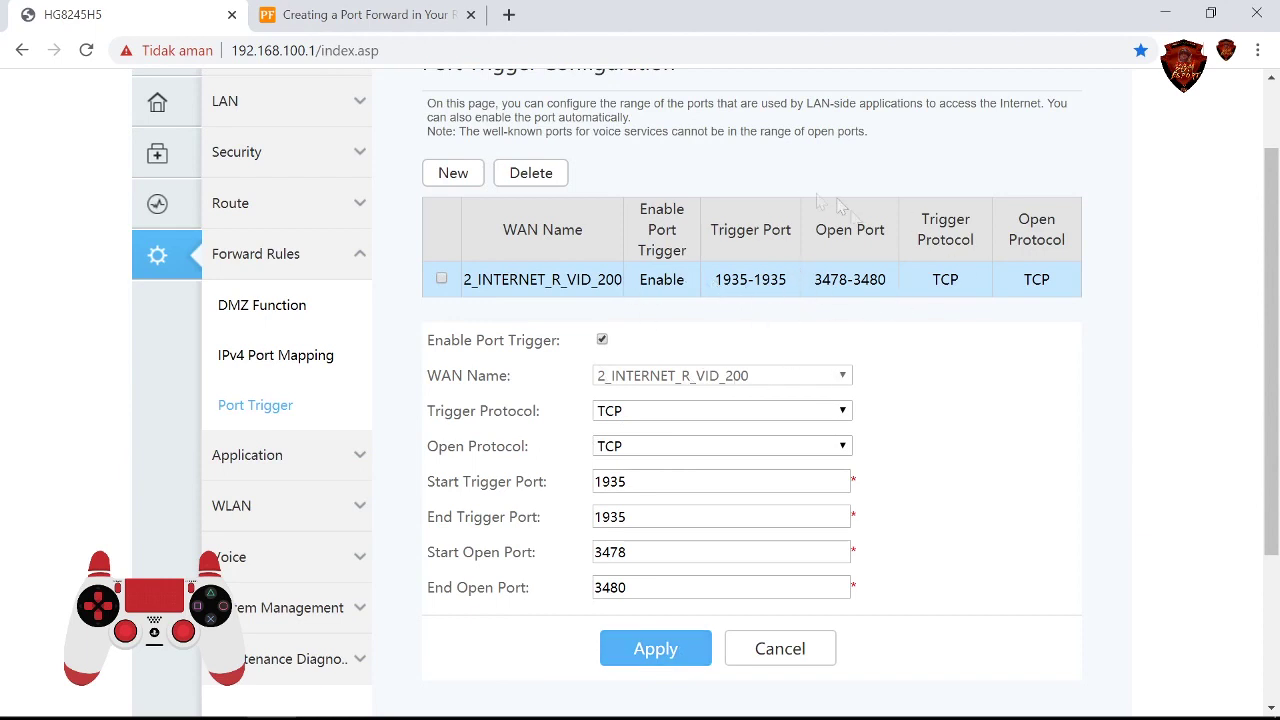
Set both the trigger and open protocols of the rule to UDP
{"action": "left_click", "coordinate": [674, 416]}
{"action": "left_click", "coordinate": [674, 447]}
{"action": "left_click", "coordinate": [686, 447]}
{"action": "left_click", "coordinate": [686, 483]}
Look up the PS4 UDP ports in the PES 2020 guide and enter a starting trigger port
{"action": "left_click", "coordinate": [369, 18]}
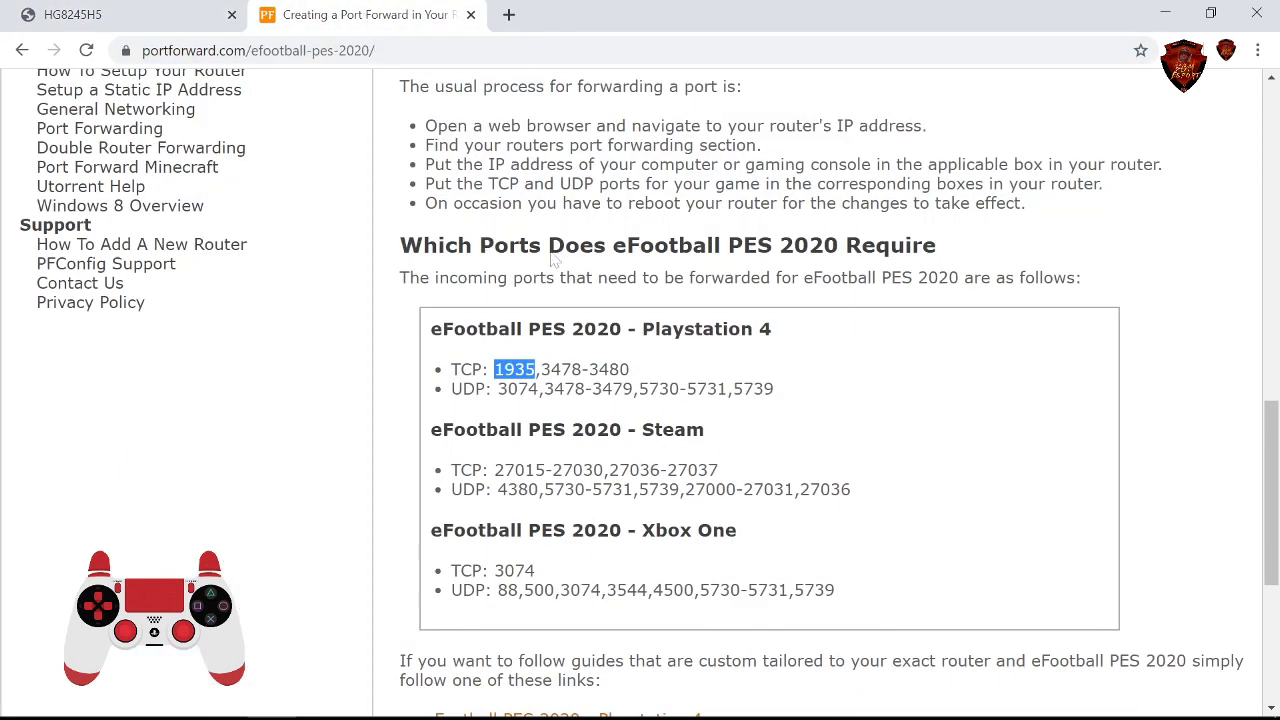
{"action": "left_click_drag", "start_coordinate": [497, 389], "coordinate": [544, 389]}
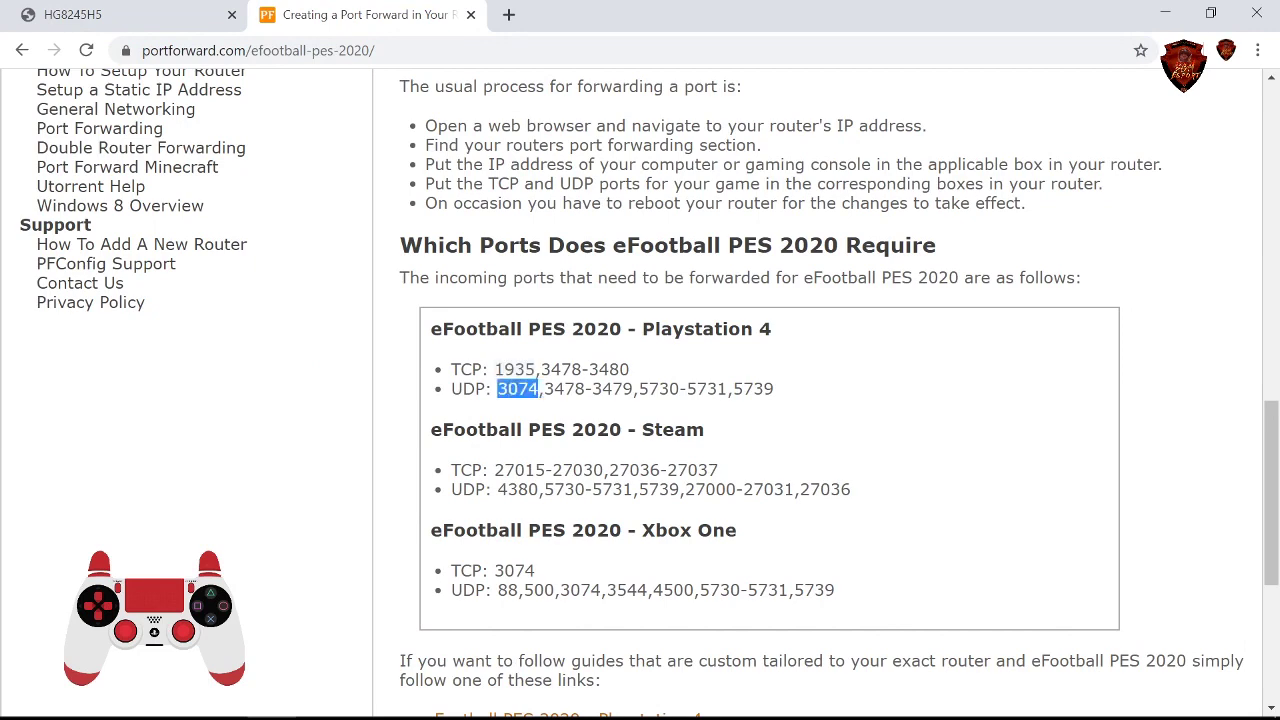
{"action": "left_click_drag", "start_coordinate": [733, 389], "coordinate": [784, 394]}
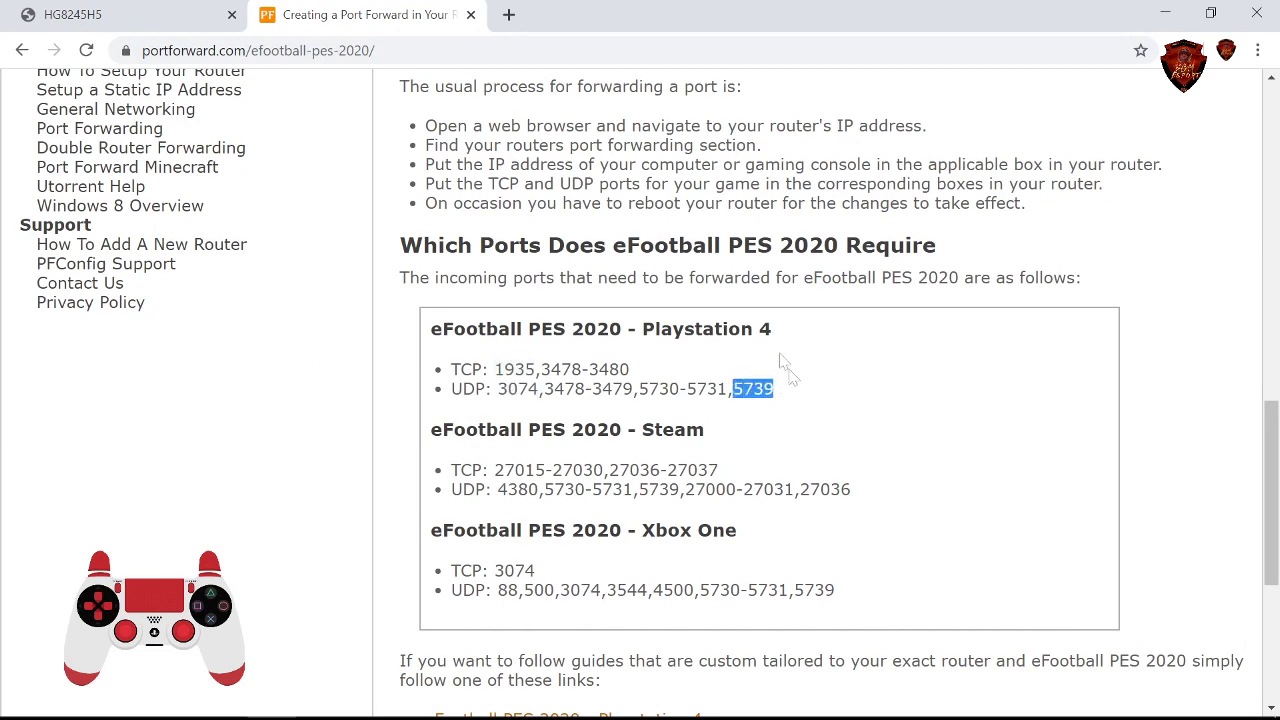
{"action": "left_click", "coordinate": [120, 14]}
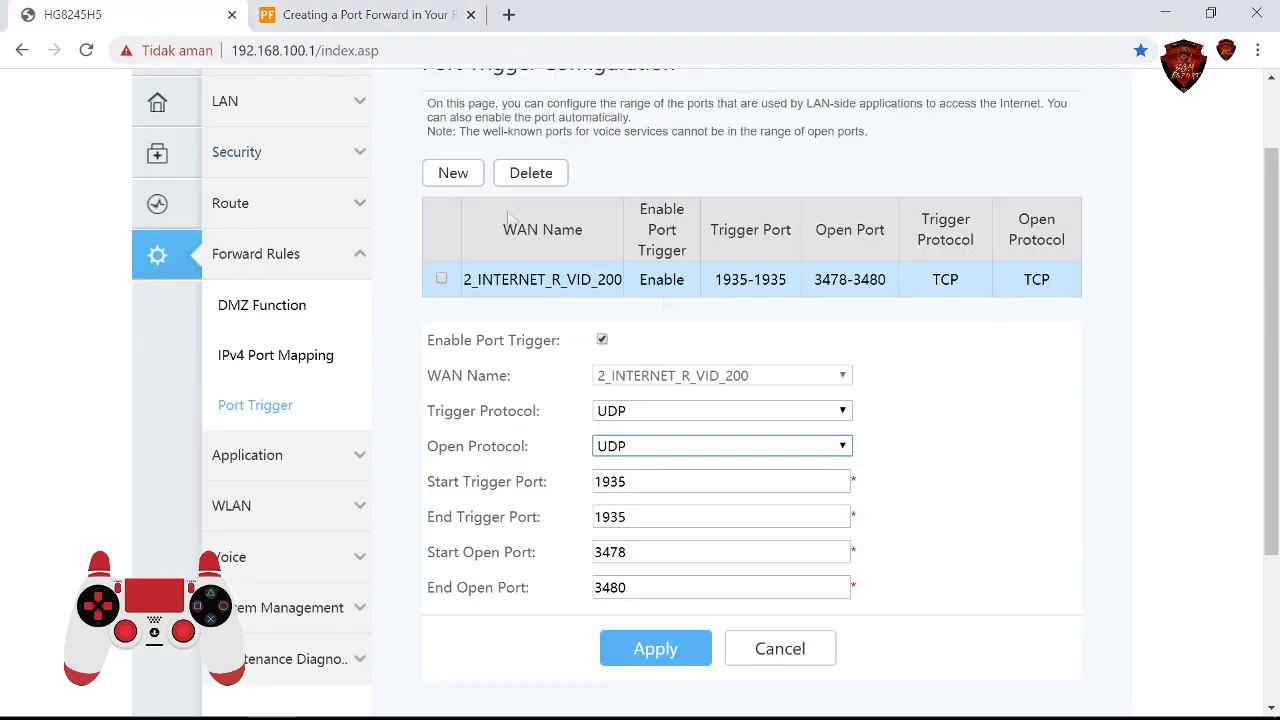
{"action": "left_click", "coordinate": [408, 16]}
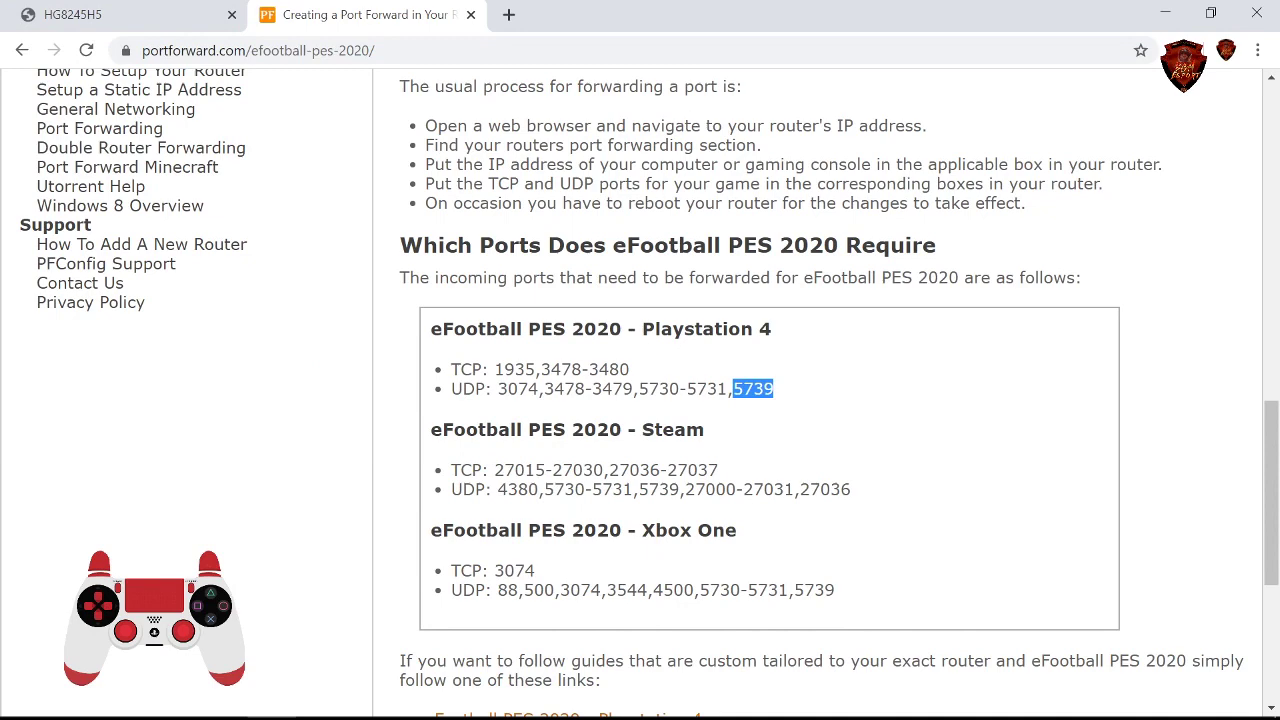
{"action": "left_click", "coordinate": [143, 17]}
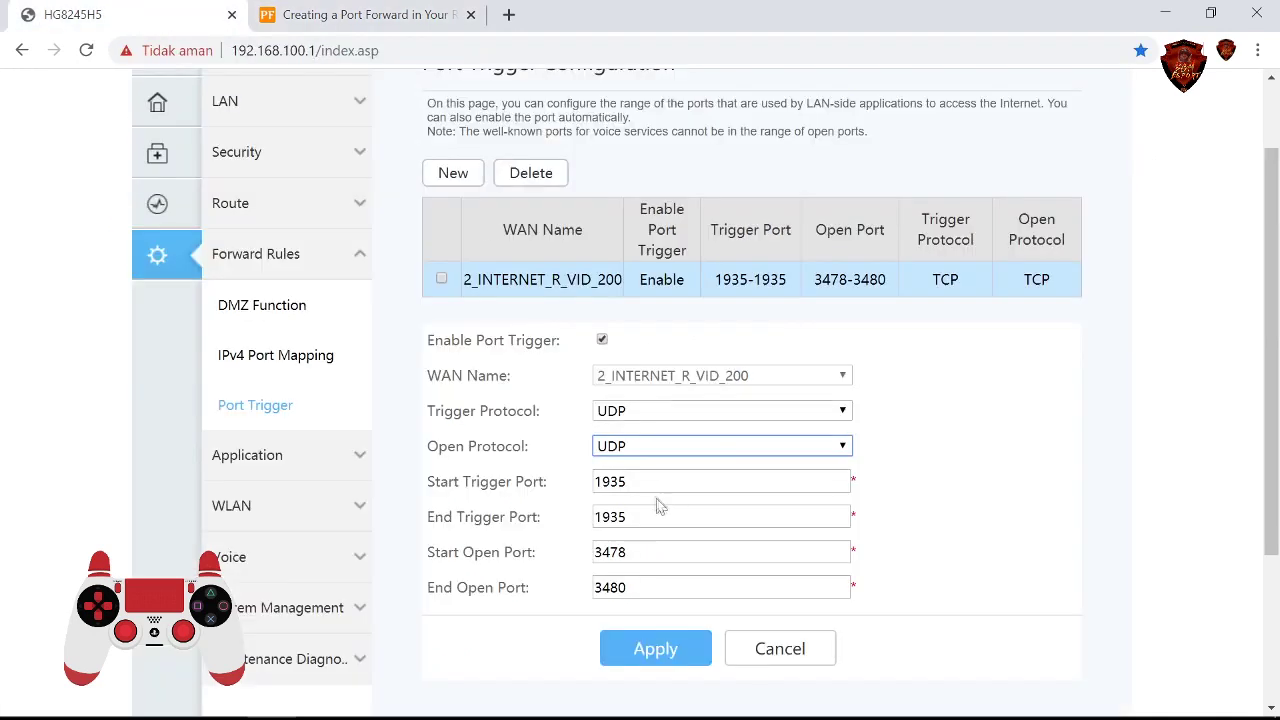
{"action": "key", "text": "Tab"}
{"action": "type", "text": "3478"}
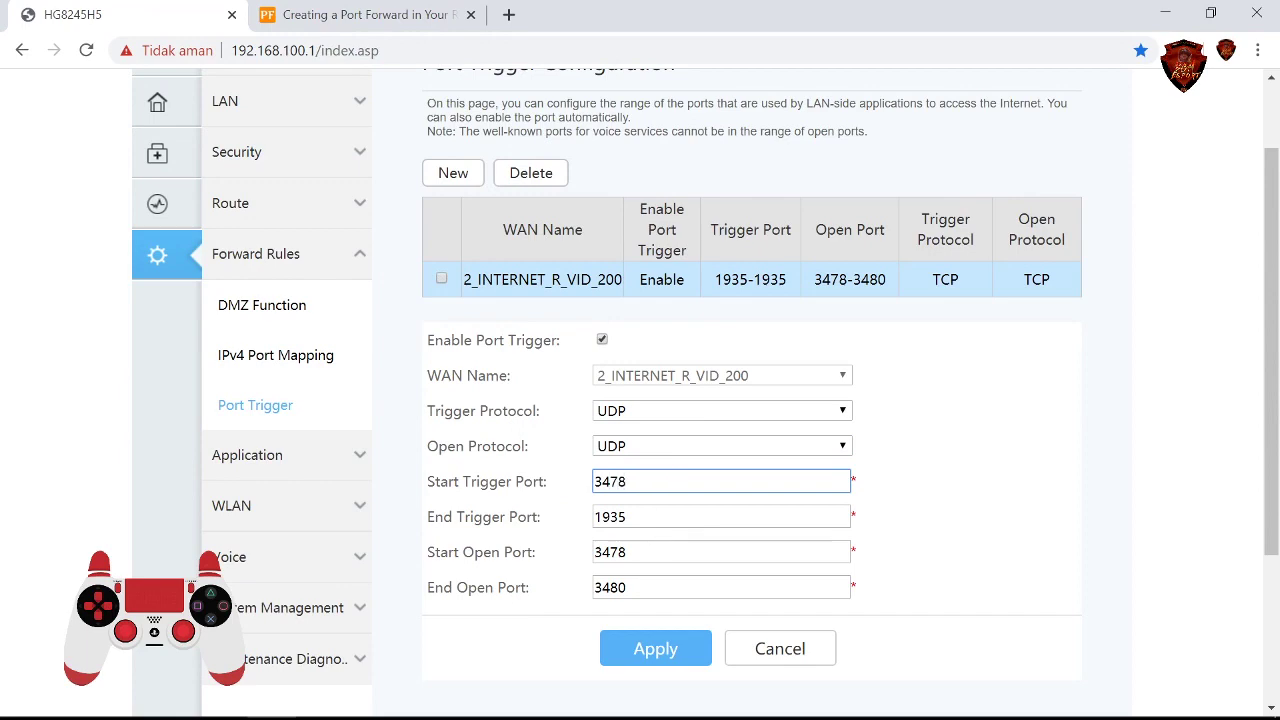
{"action": "key", "text": "Tab"}
{"action": "left_click", "coordinate": [357, 17]}
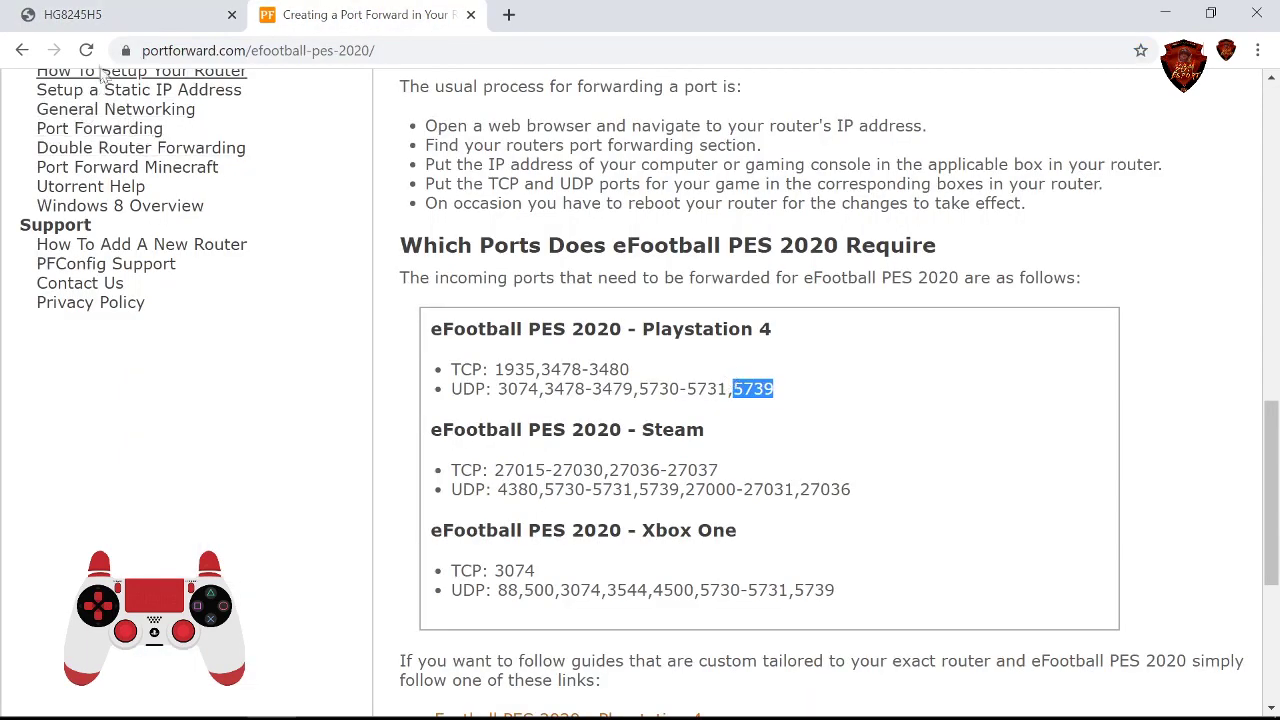
{"action": "left_click", "coordinate": [107, 16]}
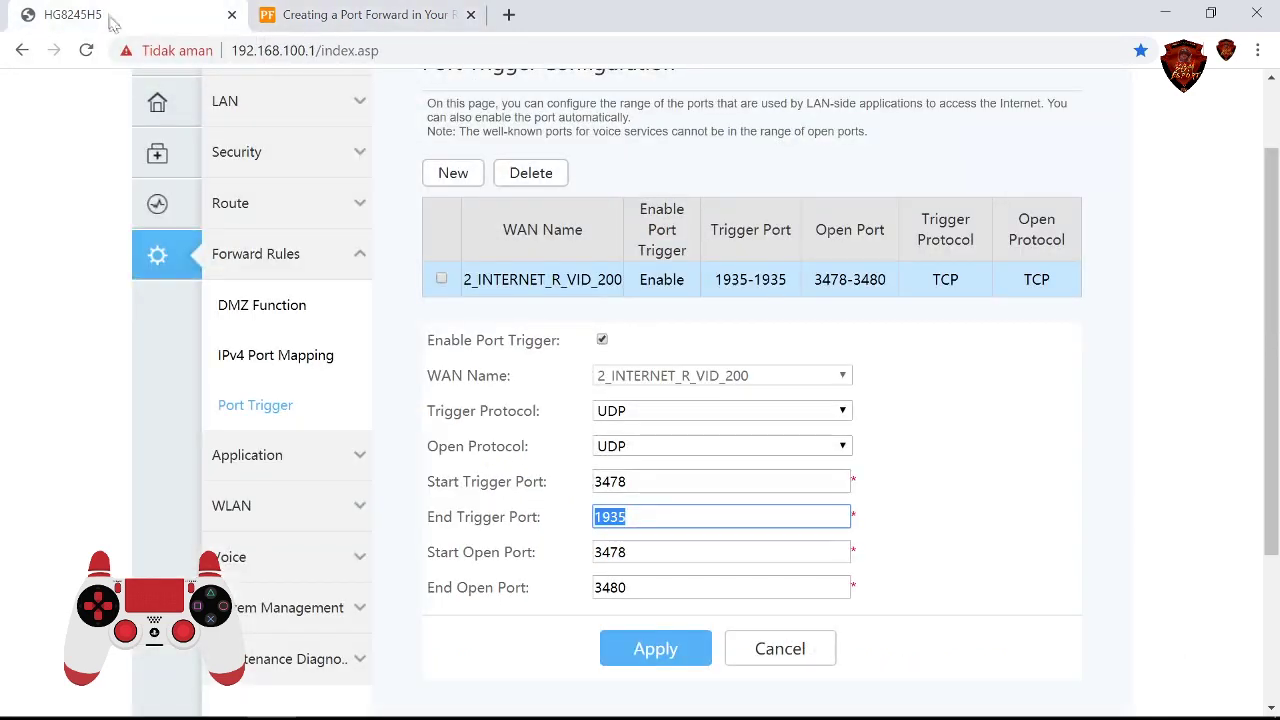
Replace the trigger ports with UDP 5730–5731 from the guide
{"action": "left_click_drag", "start_coordinate": [628, 482], "coordinate": [570, 470]}
{"action": "left_click", "coordinate": [328, 22]}
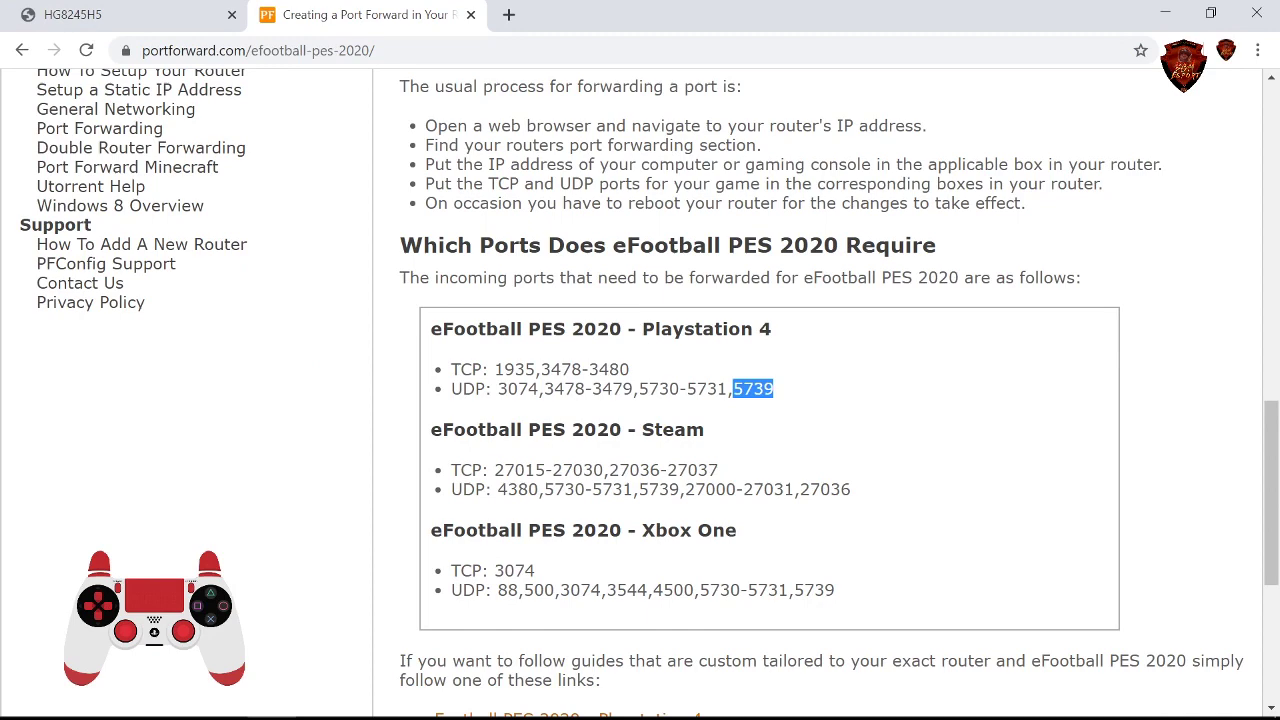
{"action": "left_click_drag", "start_coordinate": [733, 389], "coordinate": [638, 389]}
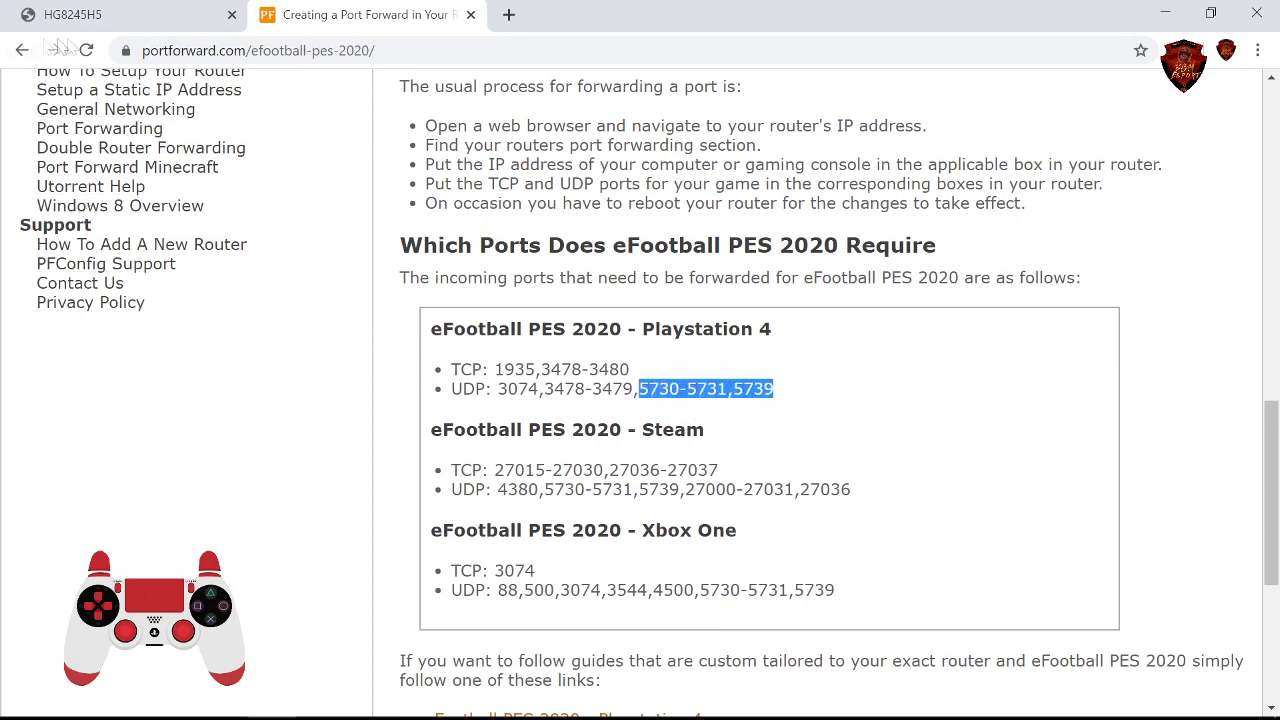
{"action": "left_click", "coordinate": [100, 18]}
{"action": "type", "text": "5730"}
{"action": "key", "text": "Tab"}
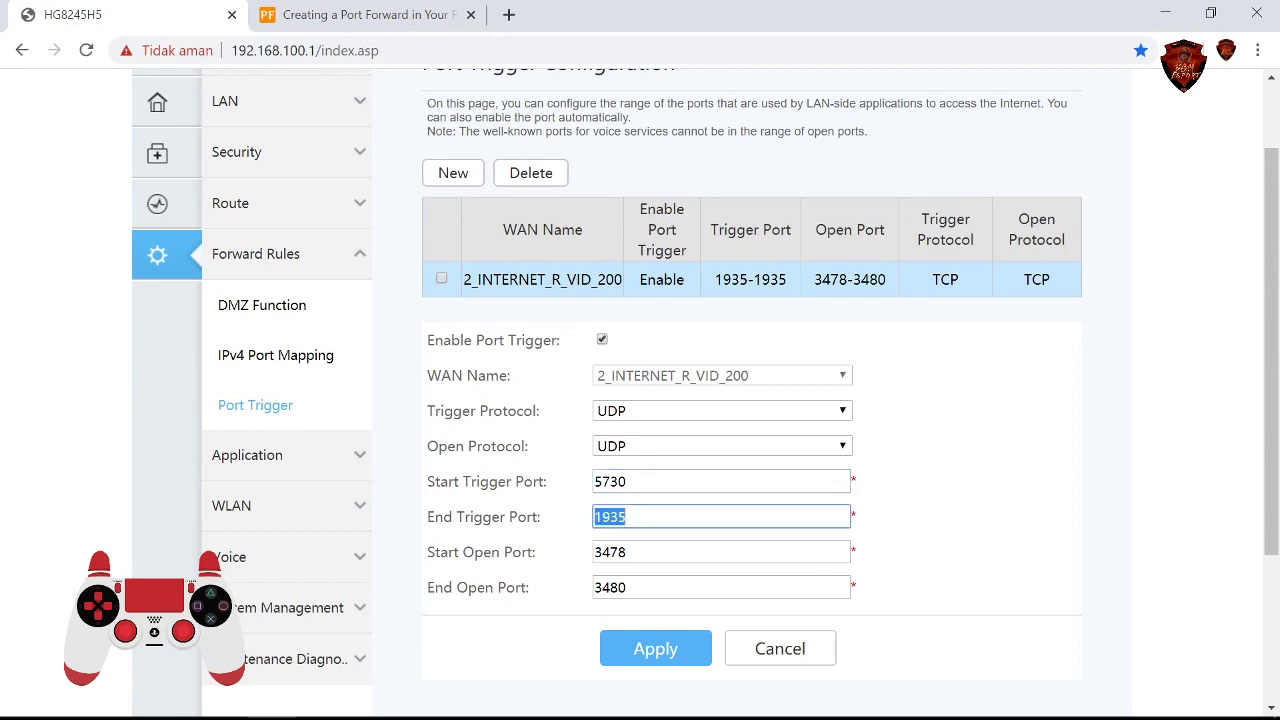
{"action": "type", "text": "5731"}
Set the open ports to 5739–5739 and apply the UDP trigger rule
{"action": "left_click", "coordinate": [371, 16]}
{"action": "left_click", "coordinate": [150, 15]}
{"action": "key", "text": "Tab"}
{"action": "type", "text": "57"}
{"action": "key", "text": "Tab"}
{"action": "type", "text": "5739"}
{"action": "left_click", "coordinate": [645, 648]}
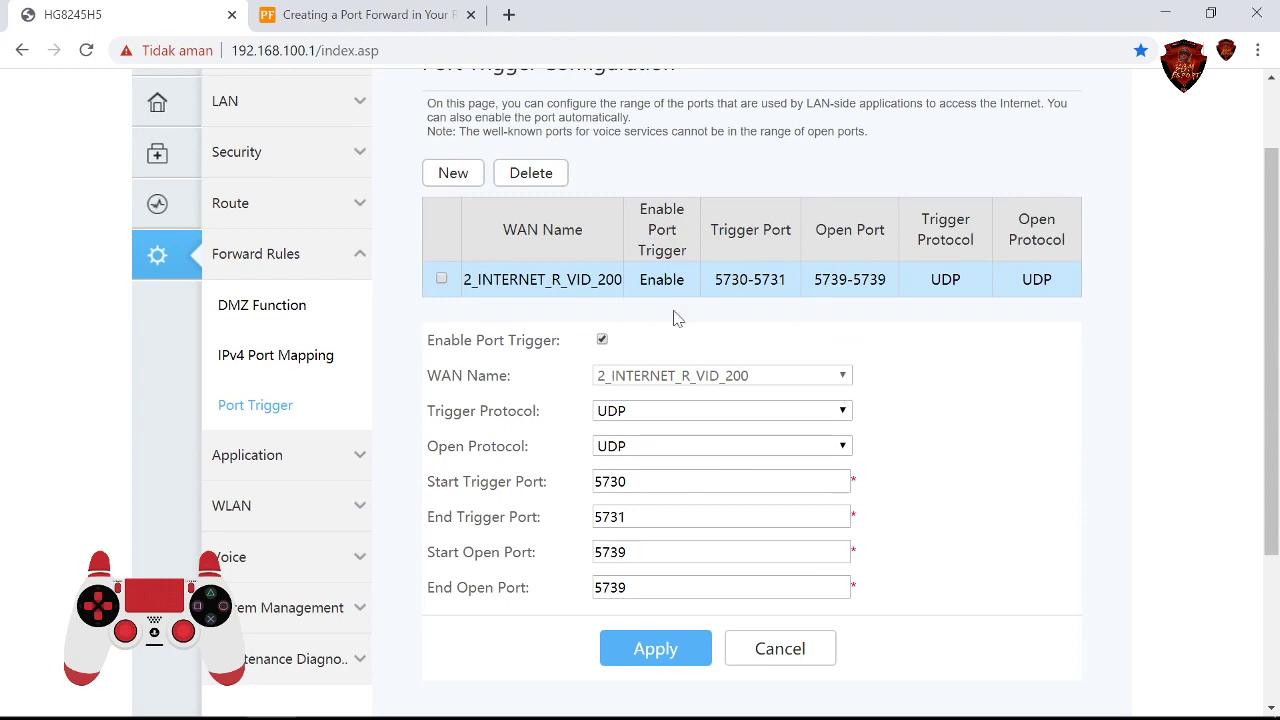
Start a new trigger rule with TCP trigger and open protocols, noting TCP ports 1935, 3478-3480
{"action": "left_click", "coordinate": [453, 175]}
{"action": "left_click", "coordinate": [664, 434]}
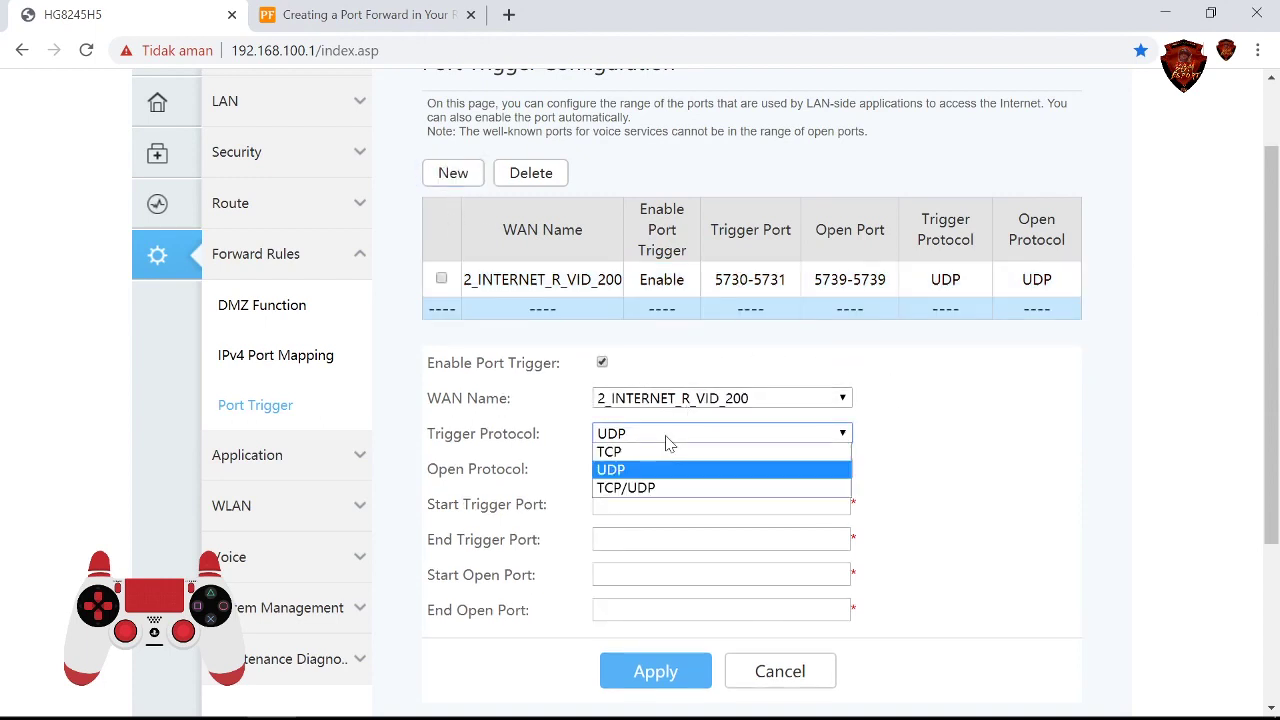
{"action": "left_click", "coordinate": [647, 454]}
{"action": "left_click", "coordinate": [703, 469]}
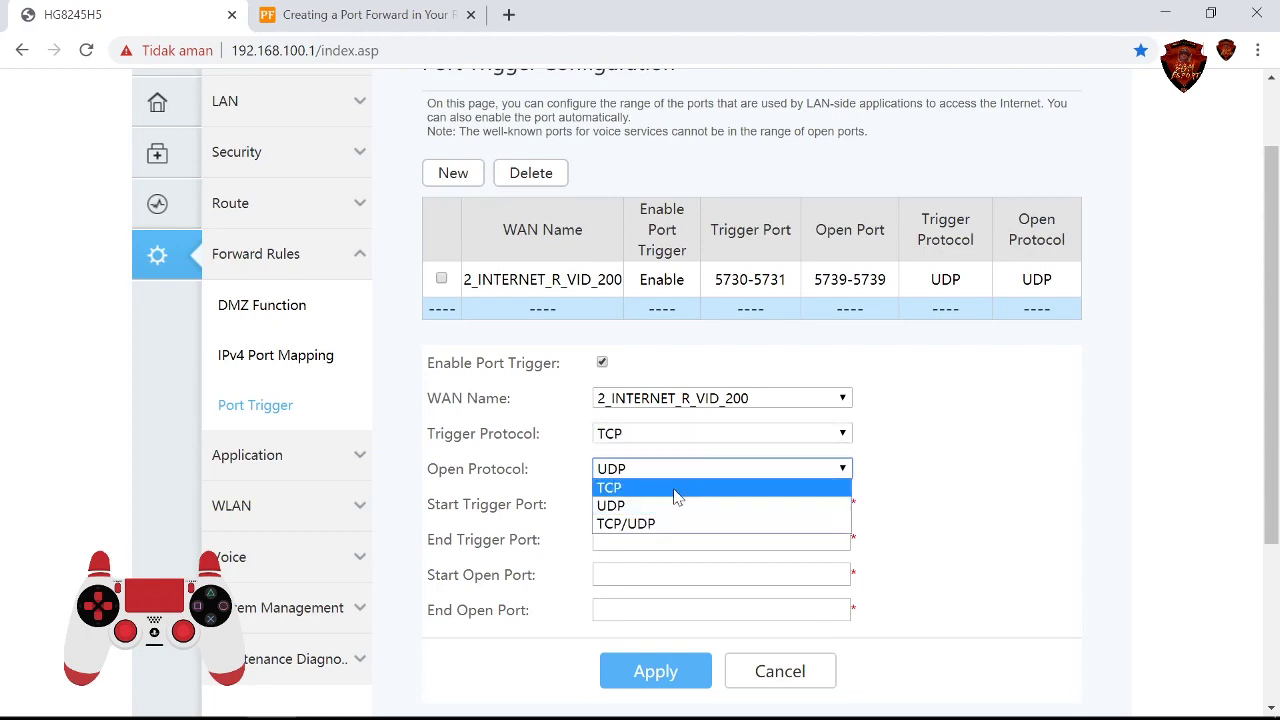
{"action": "left_click", "coordinate": [660, 487]}
{"action": "left_click", "coordinate": [378, 18]}
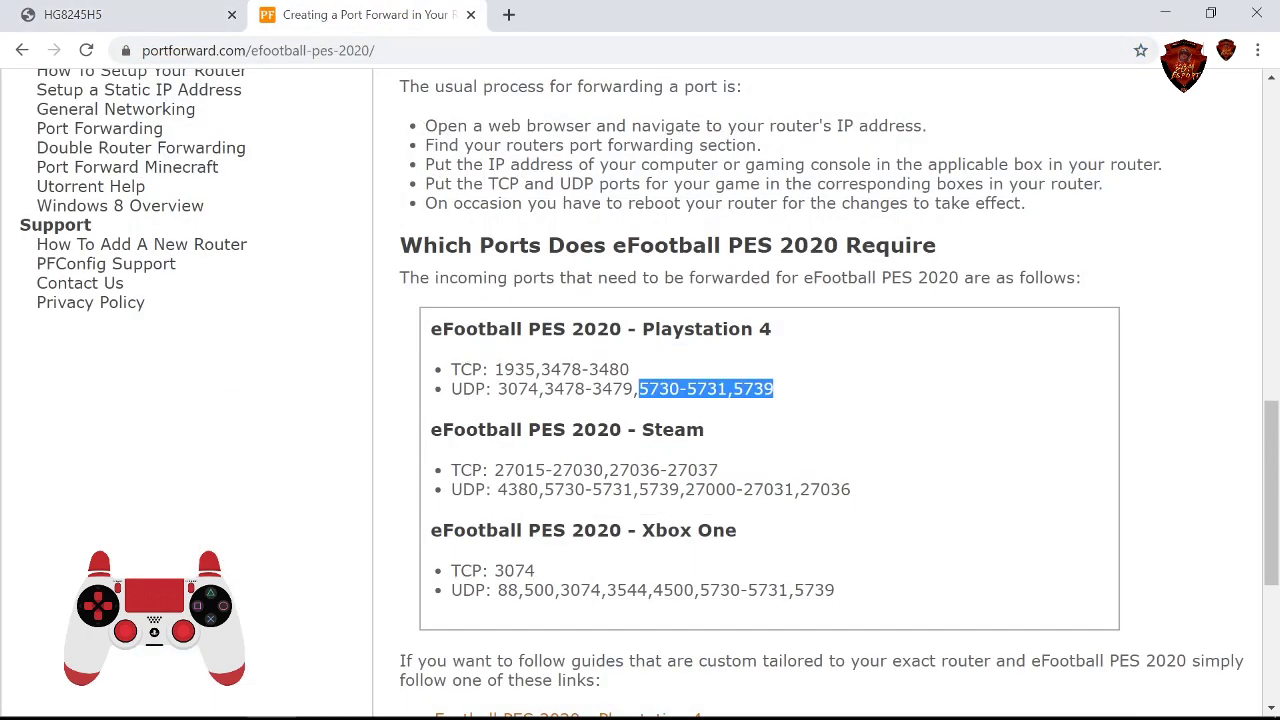
{"action": "left_click_drag", "start_coordinate": [494, 369], "coordinate": [630, 371]}
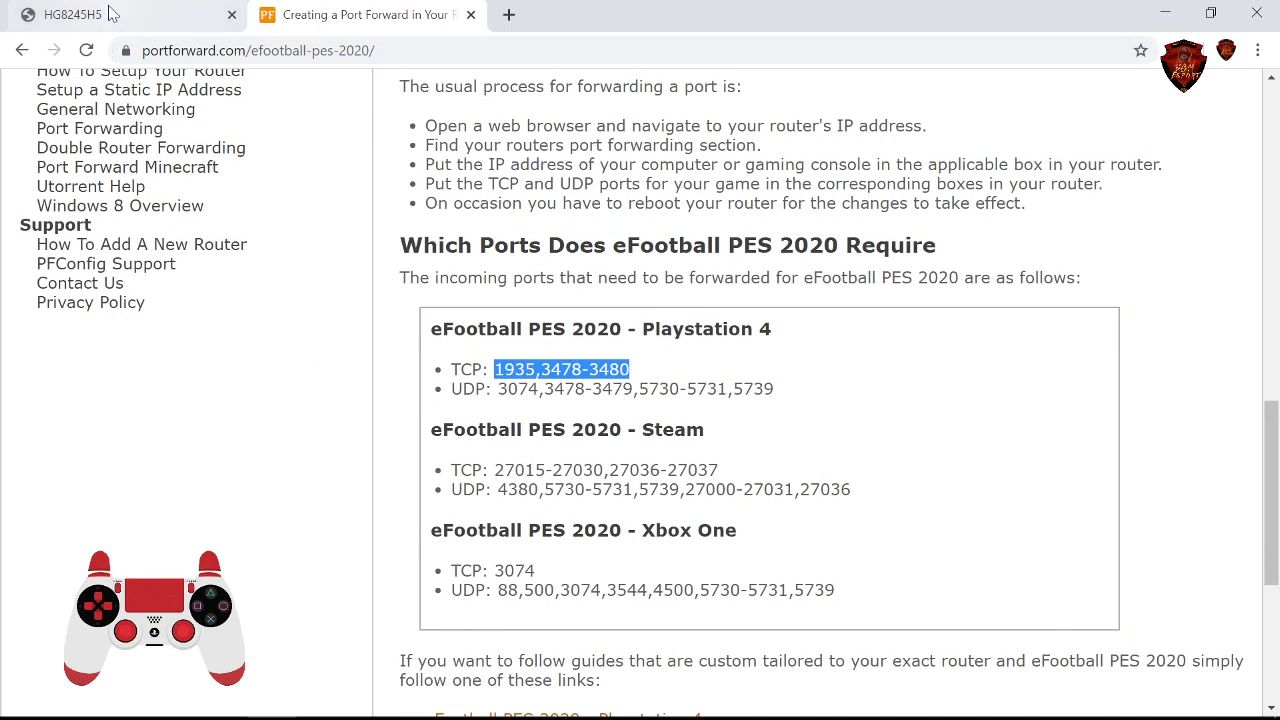
{"action": "left_click", "coordinate": [73, 14]}
Enter trigger ports 1935–1935 and open ports 3478–3480, and apply the TCP rule
{"action": "left_click", "coordinate": [630, 504]}
{"action": "type", "text": "1935"}
{"action": "key", "text": "Tab"}
{"action": "type", "text": "1"}
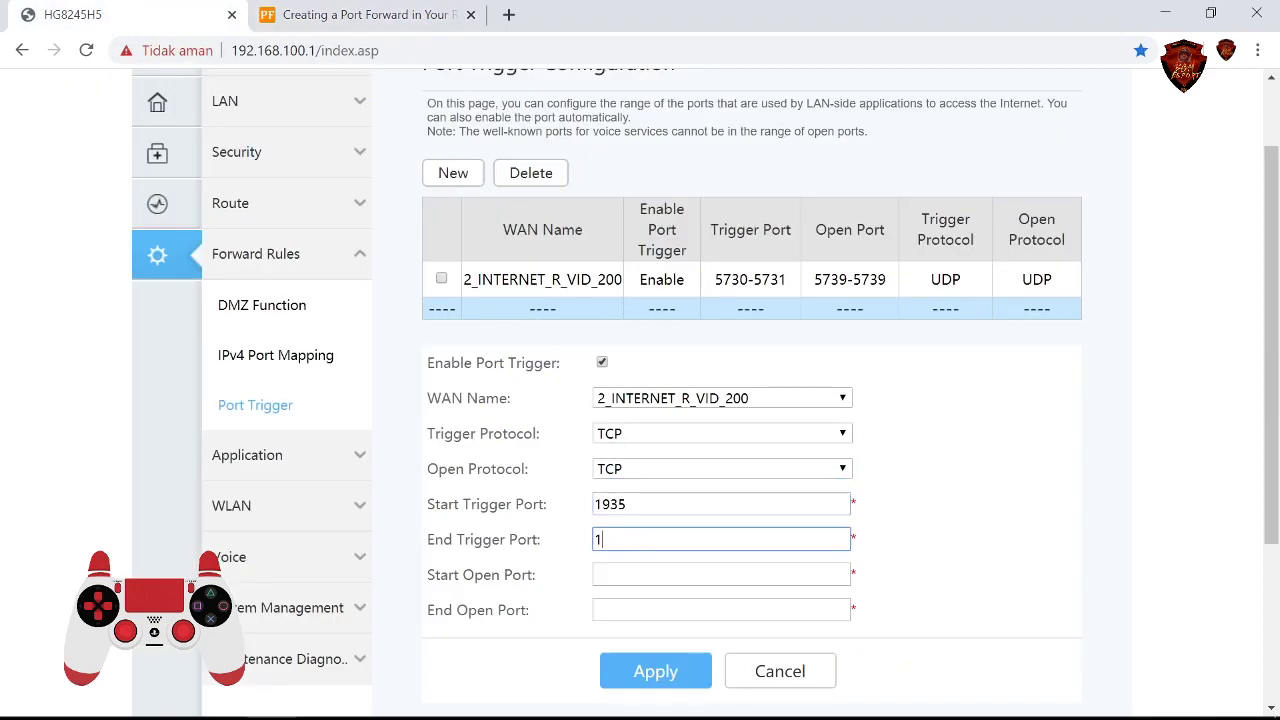
{"action": "left_click", "coordinate": [340, 22]}
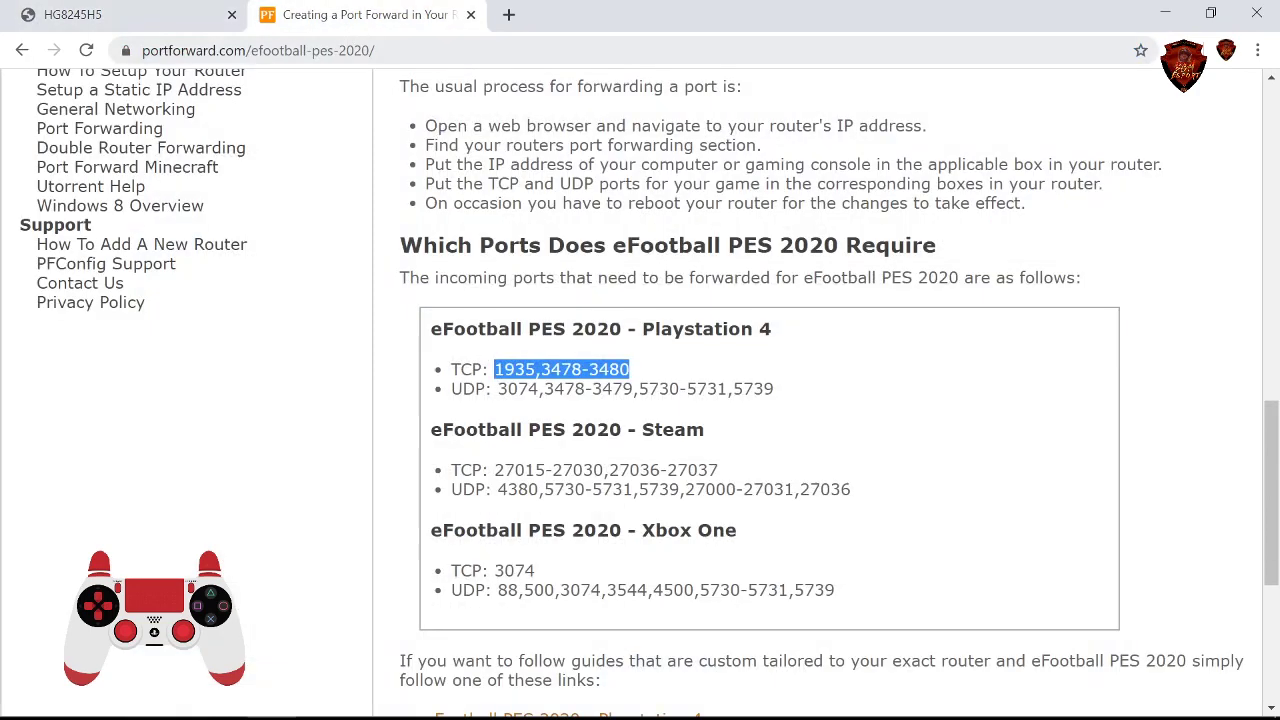
{"action": "left_click", "coordinate": [142, 22]}
{"action": "left_click", "coordinate": [629, 572]}
{"action": "type", "text": "3478"}
{"action": "key", "text": "Tab"}
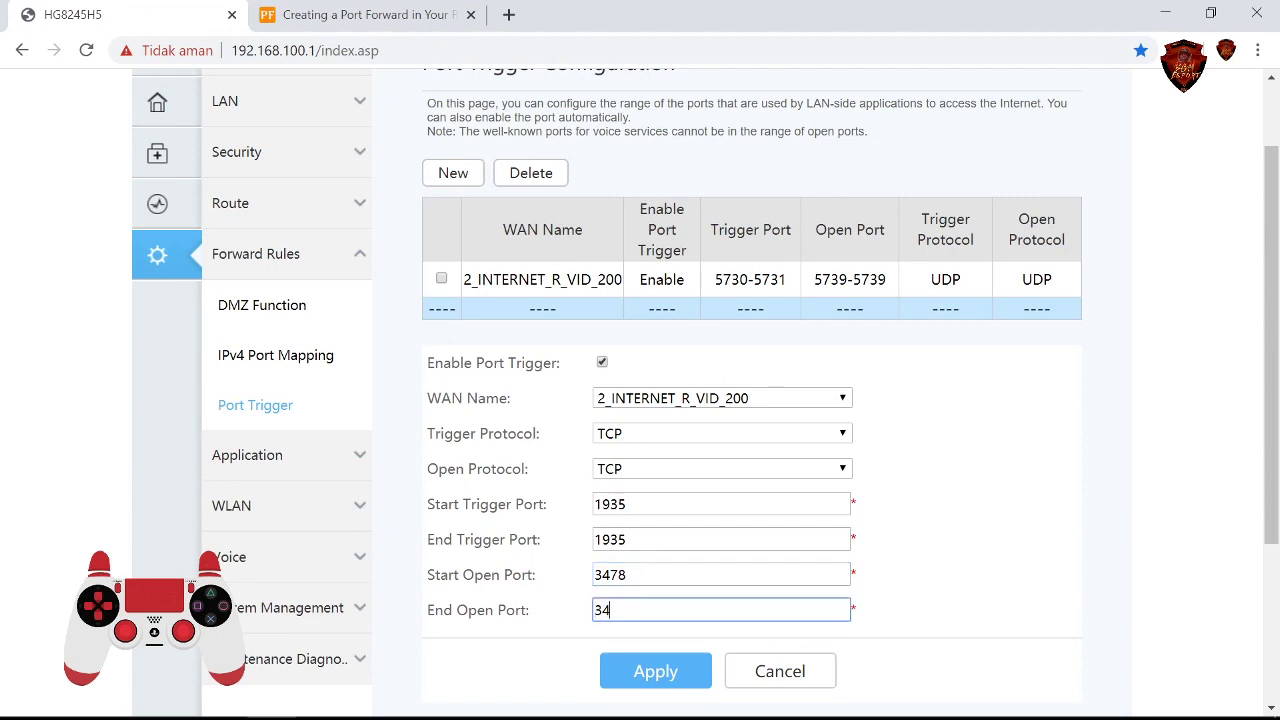
{"action": "left_click", "coordinate": [657, 672]}
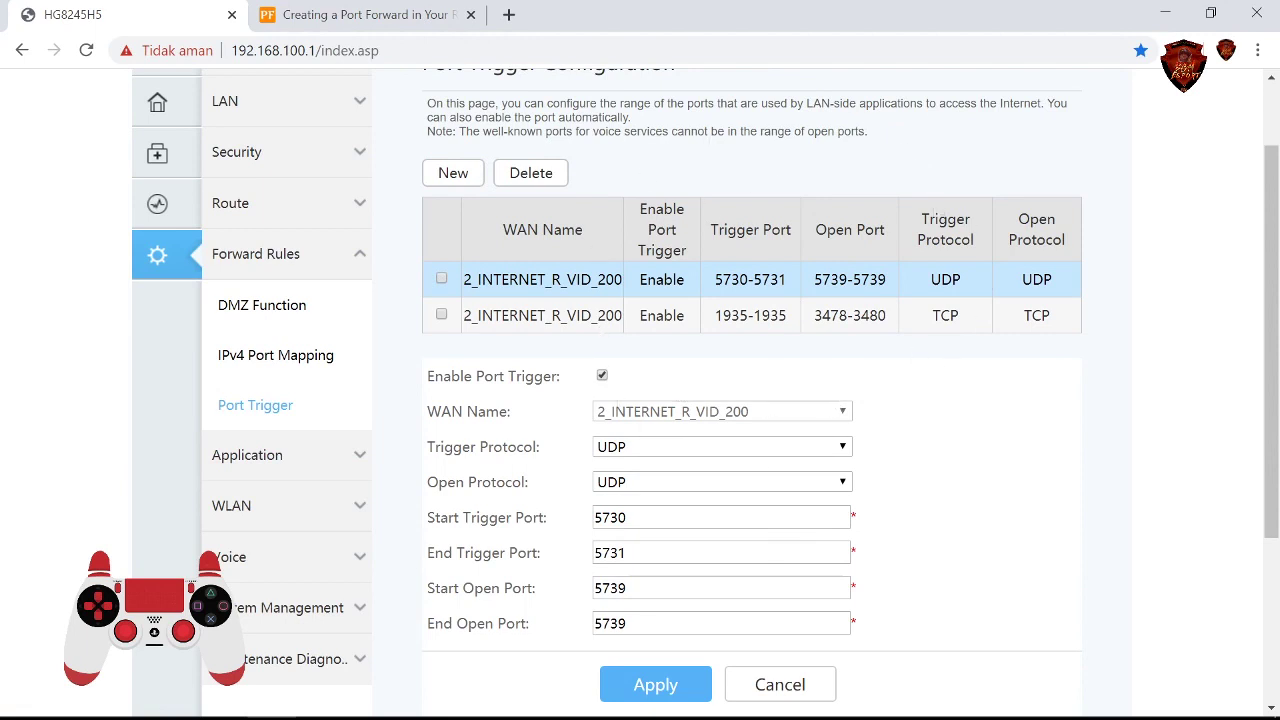
Log out of the router and review the Steam and Xbox One entries in the PES 2020 guide
{"action": "left_click", "coordinate": [303, 362]}
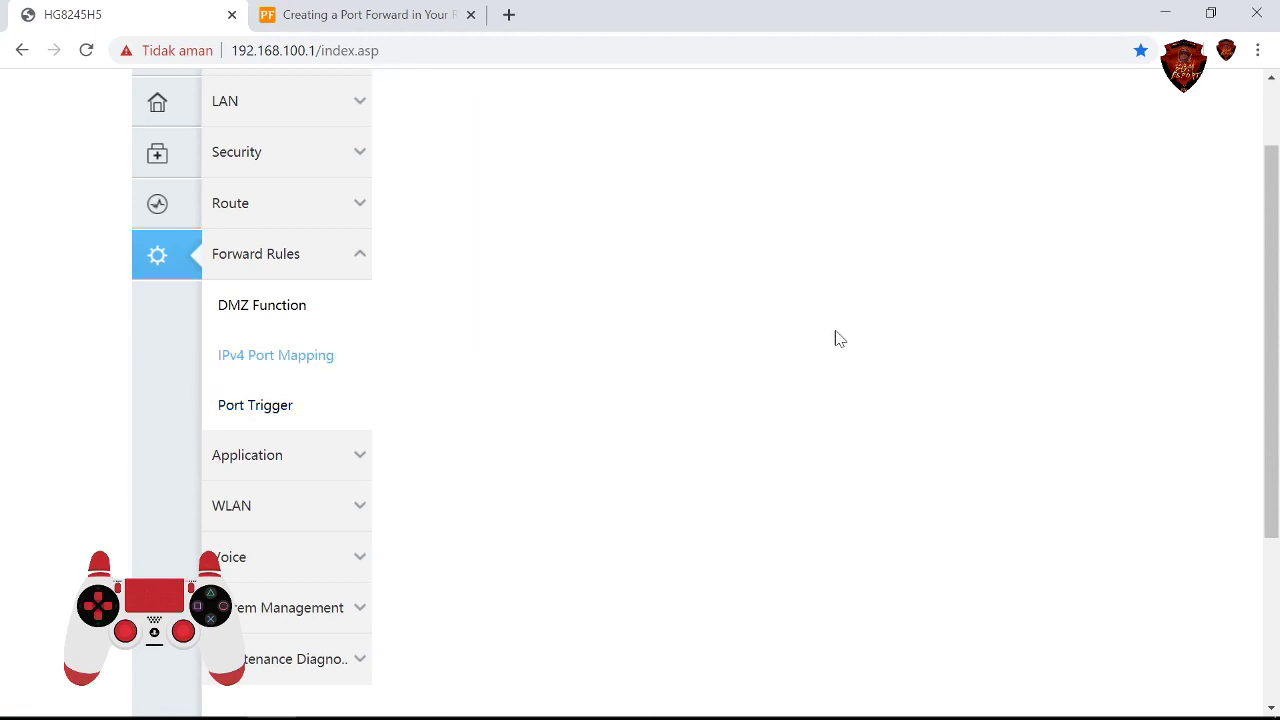
{"action": "left_click", "coordinate": [1100, 100]}
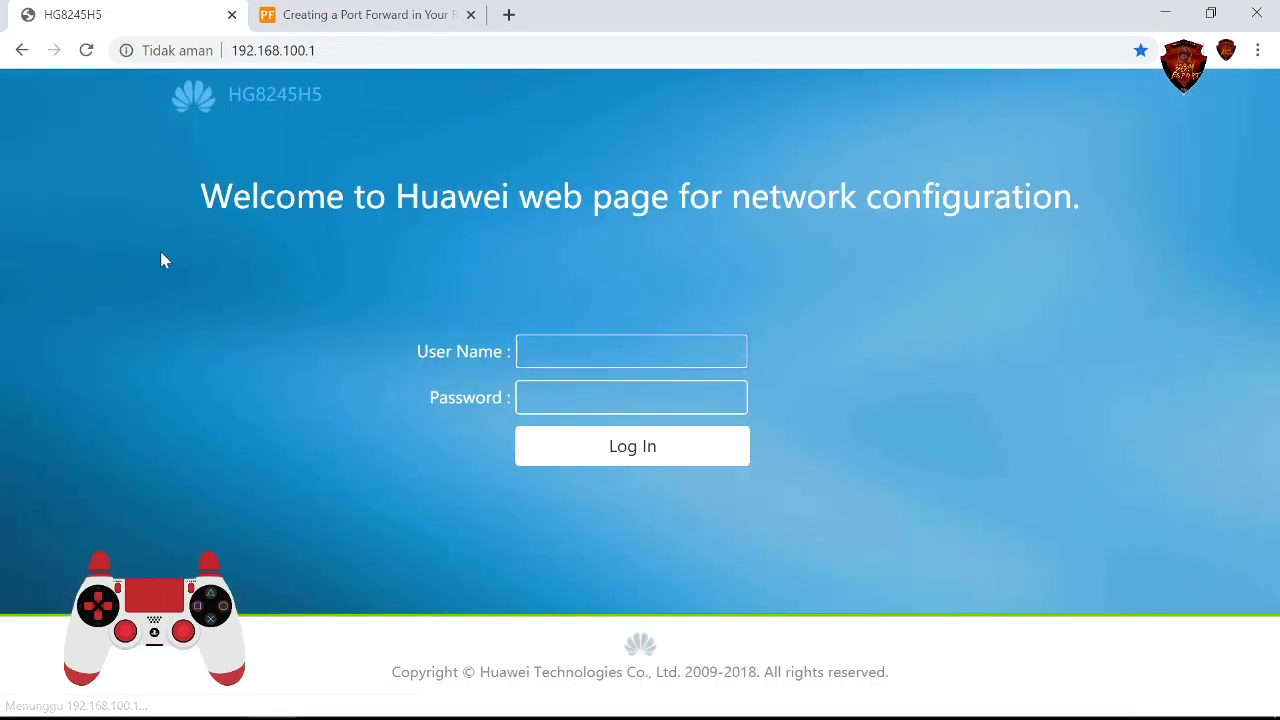
{"action": "left_click", "coordinate": [345, 16]}
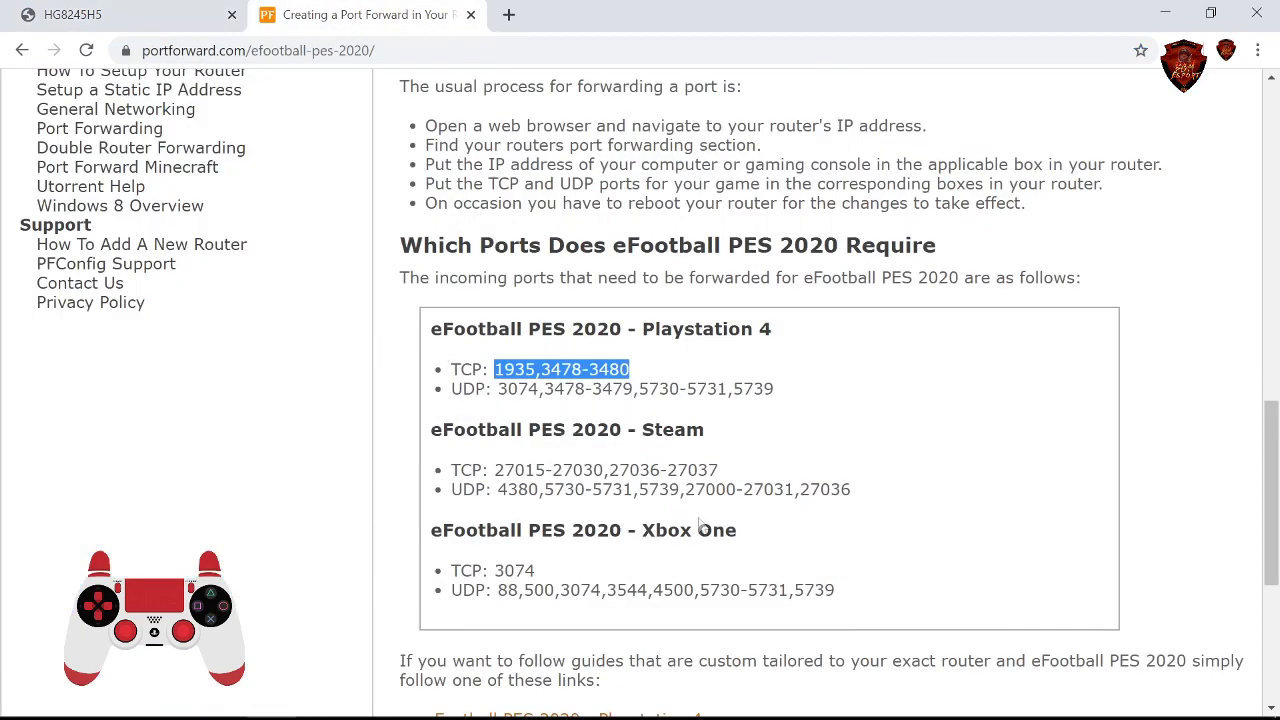
{"action": "left_click_drag", "start_coordinate": [454, 429], "coordinate": [730, 456]}
{"action": "left_click_drag", "start_coordinate": [452, 531], "coordinate": [789, 540]}
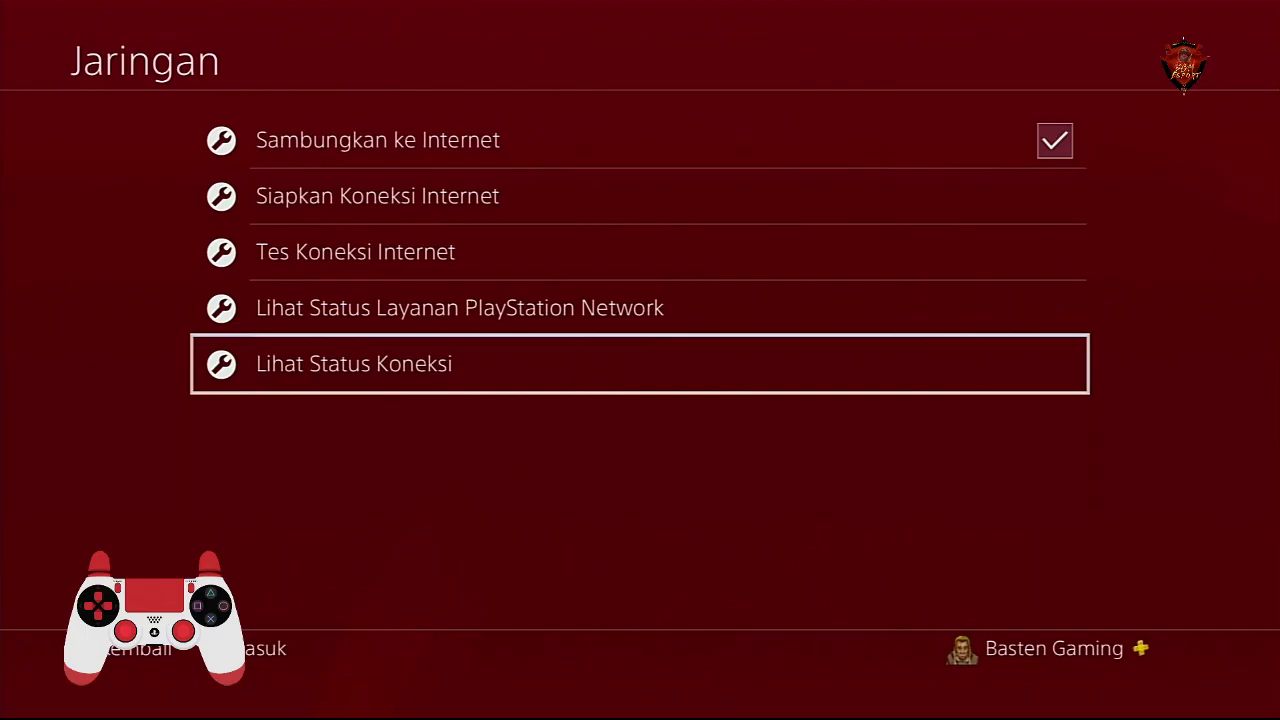
Set up the wired LAN connection with Easy setup and run the connection test
{"action": "key", "text": "Up"}
{"action": "key", "text": "Up"}
{"action": "key", "text": "Up"}
{"action": "key", "text": "Return"}
{"action": "key", "text": "Return"}
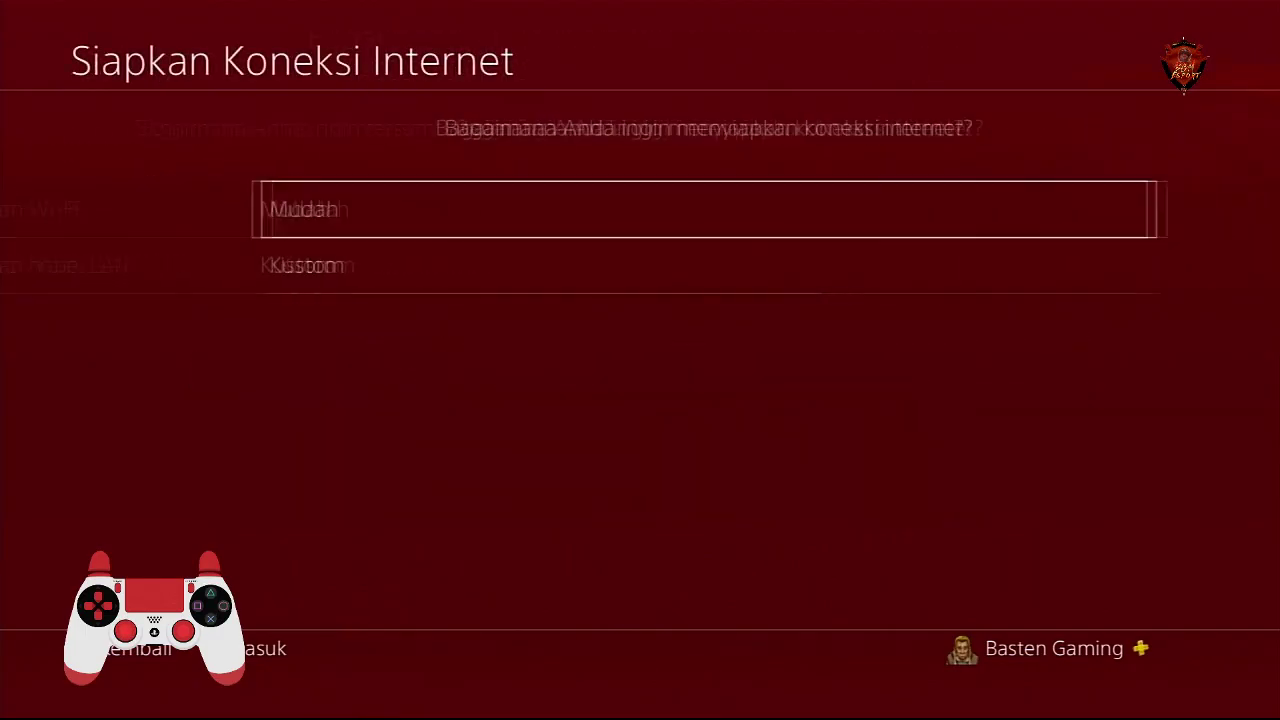
{"action": "key", "text": "Return"}
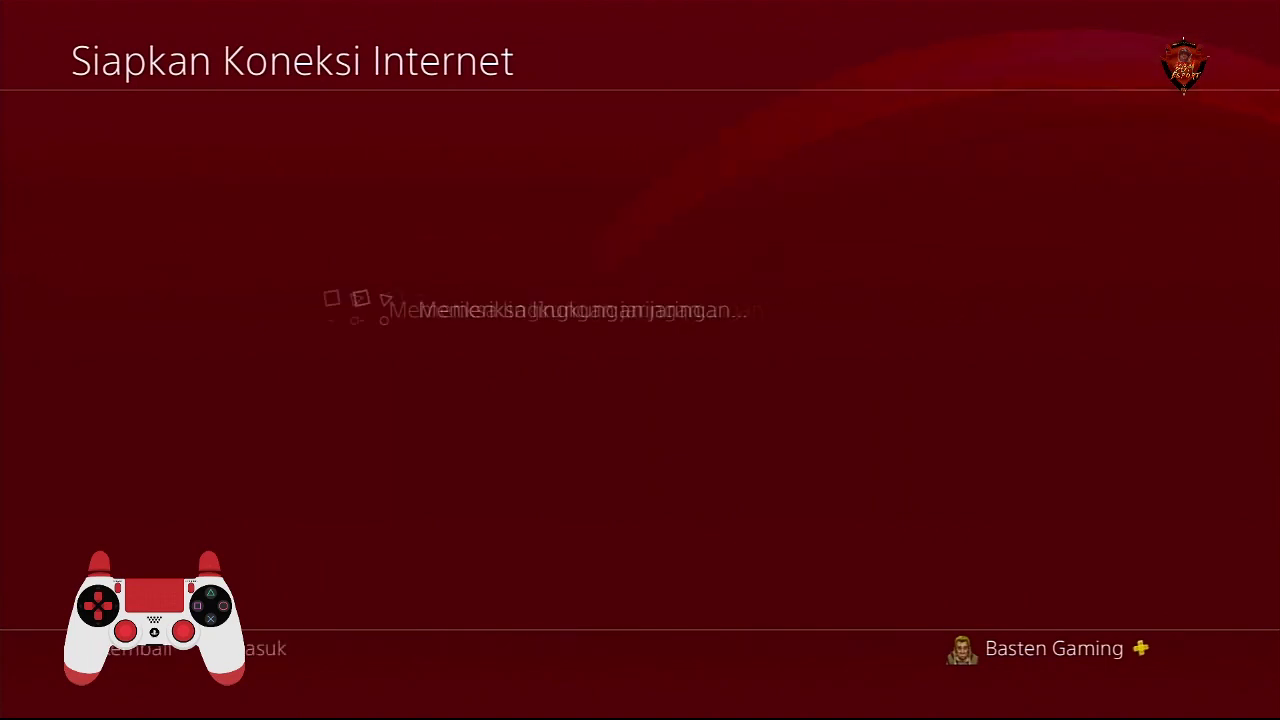
{"action": "key", "text": "Return"}
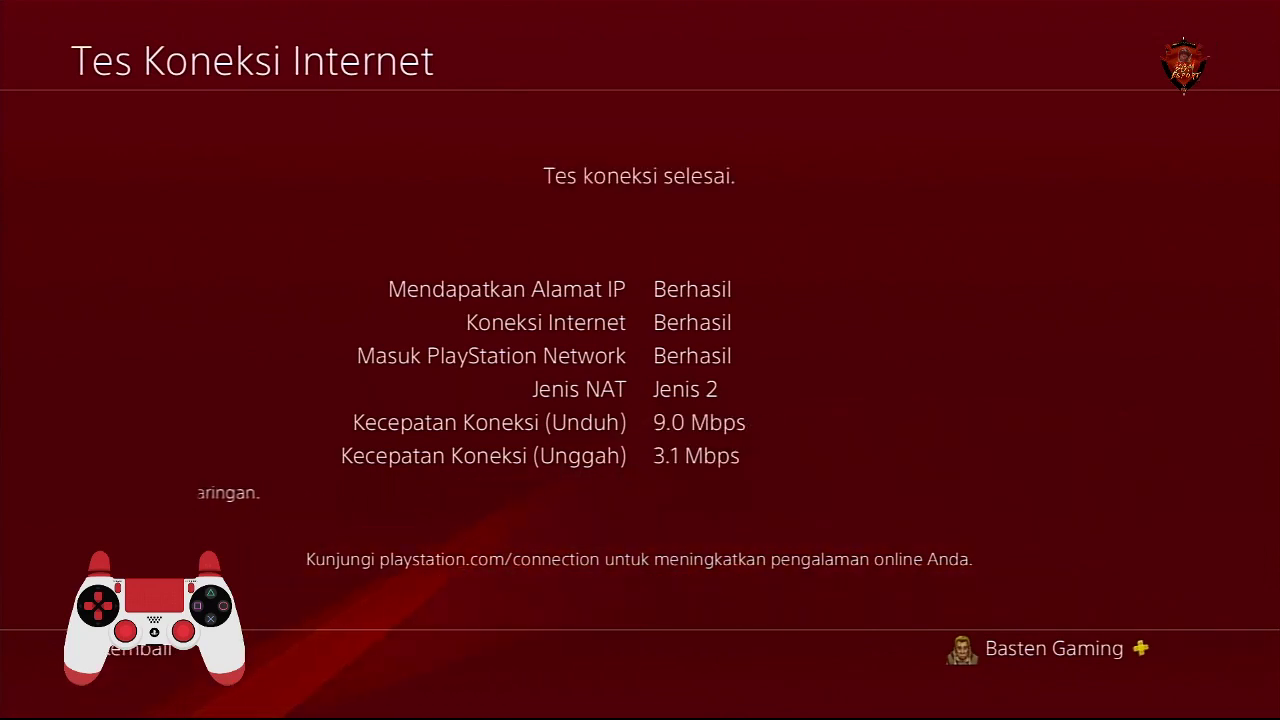
{"action": "key", "text": "Escape"}
{"action": "key", "text": "Escape"}
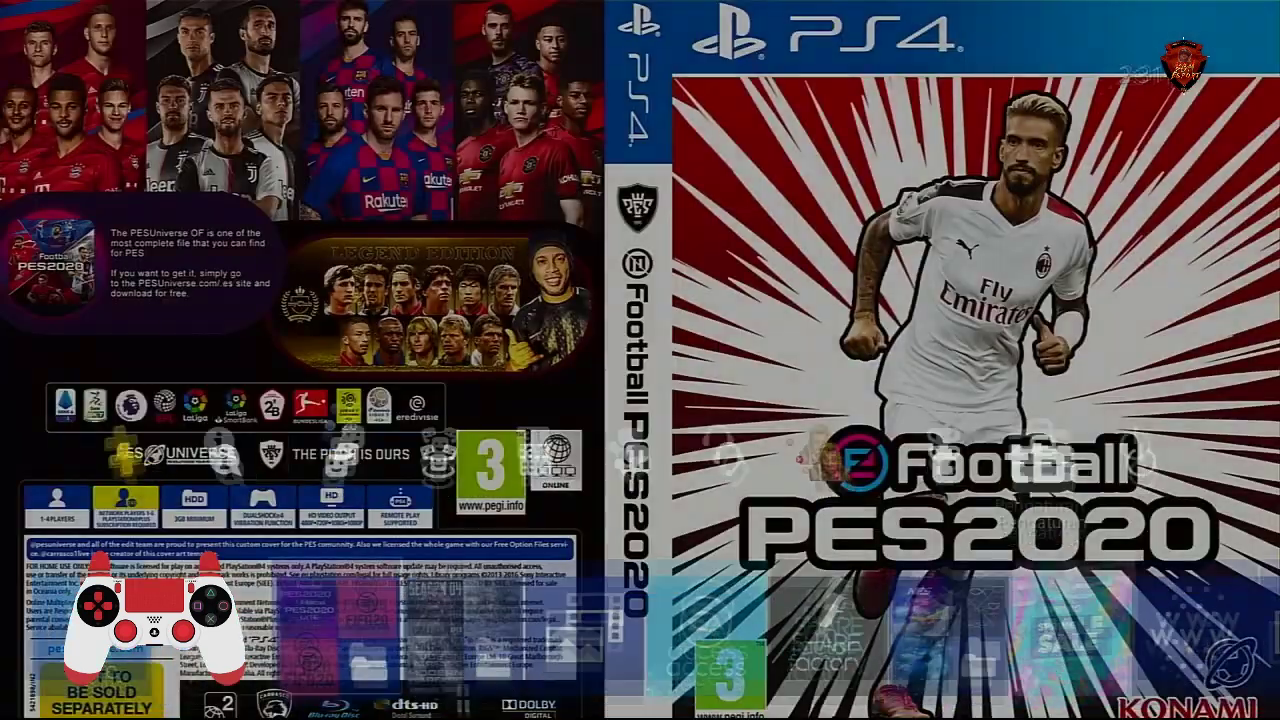